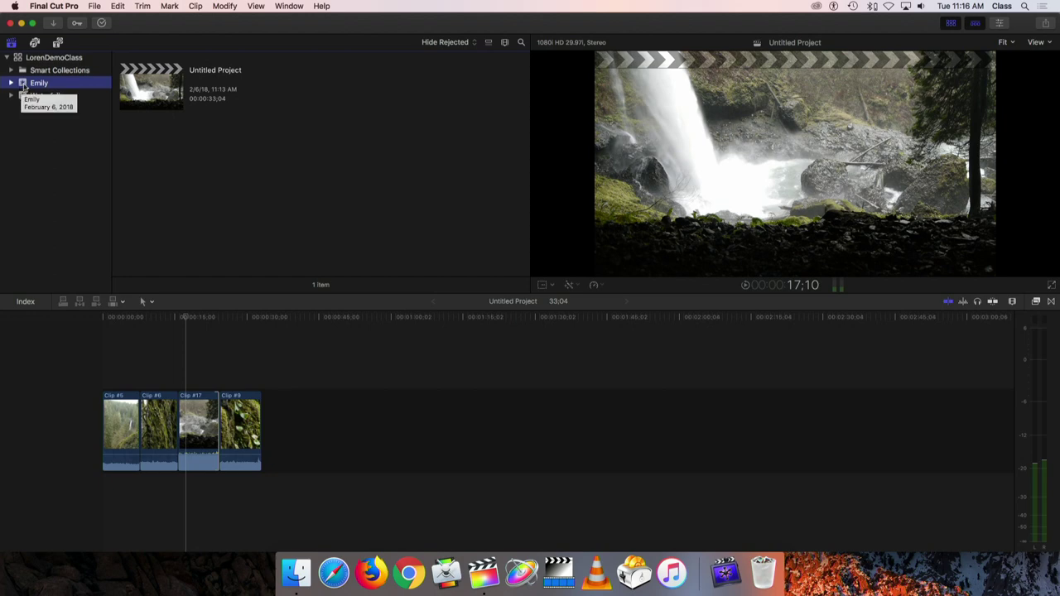
- Open media import for the Emily event, collapse the Sense of Place folder and expand the Emily Interview folder
{"action": "right_click", "coordinate": [24, 87]}
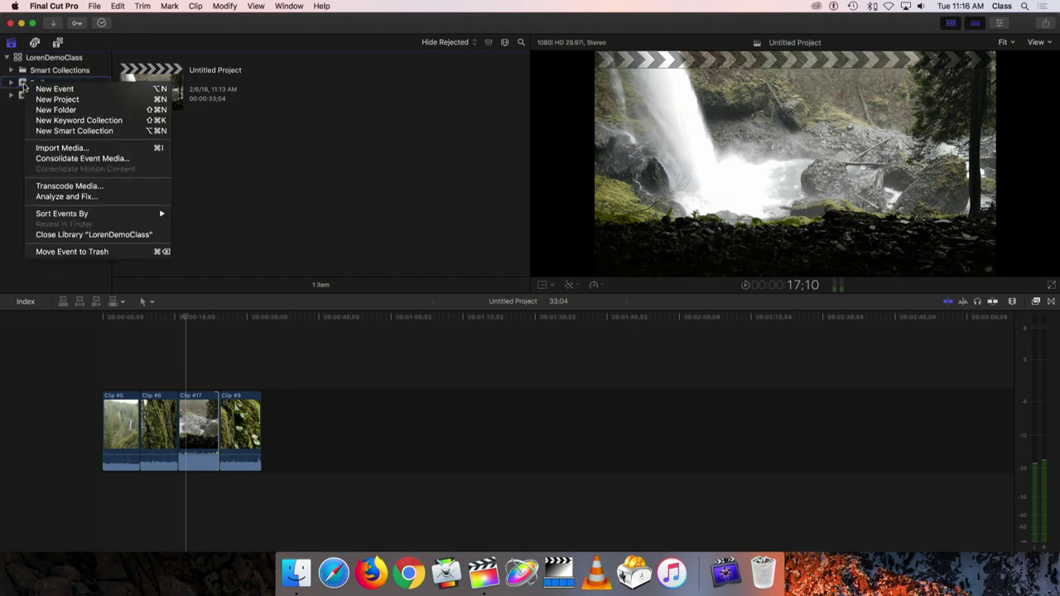
{"action": "left_click", "coordinate": [73, 149]}
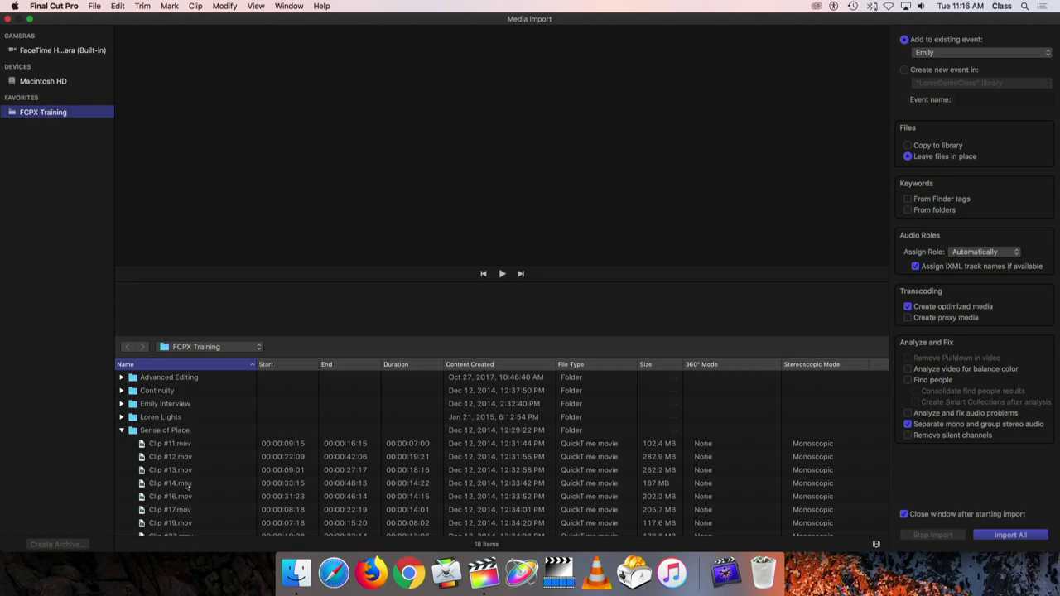
{"action": "scroll", "coordinate": [124, 435], "scroll_direction": "up", "scroll_amount": 1}
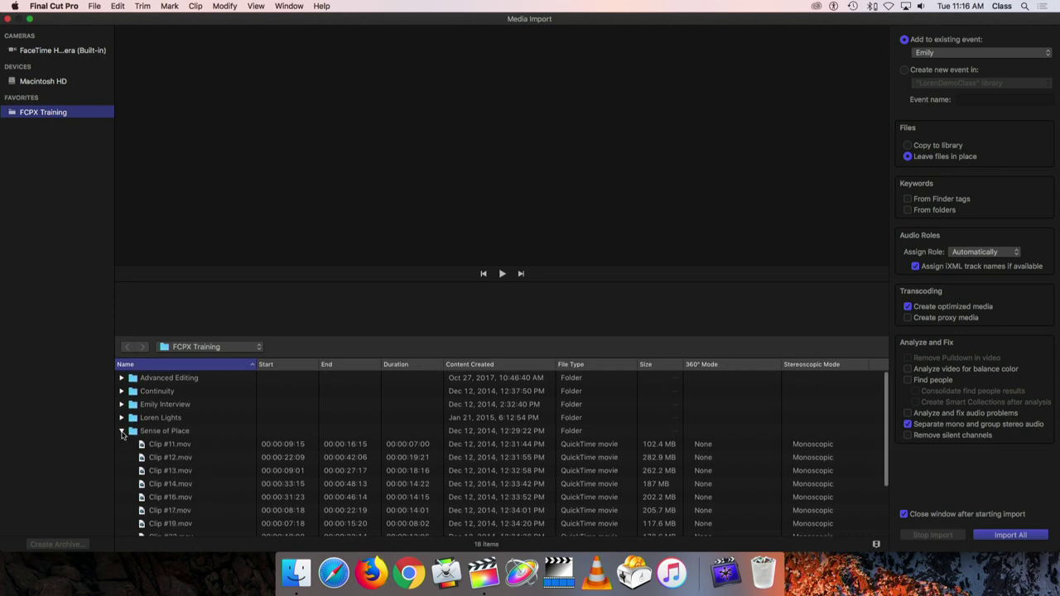
{"action": "left_click", "coordinate": [121, 431]}
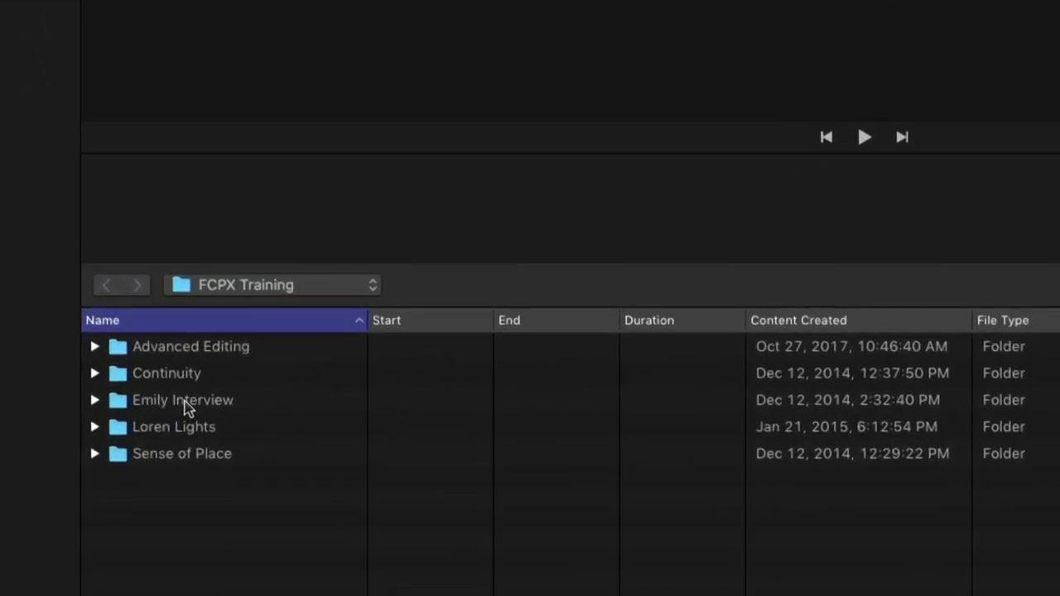
{"action": "left_click", "coordinate": [95, 401]}
{"action": "scroll", "coordinate": [182, 424], "scroll_direction": "down", "scroll_amount": 1}
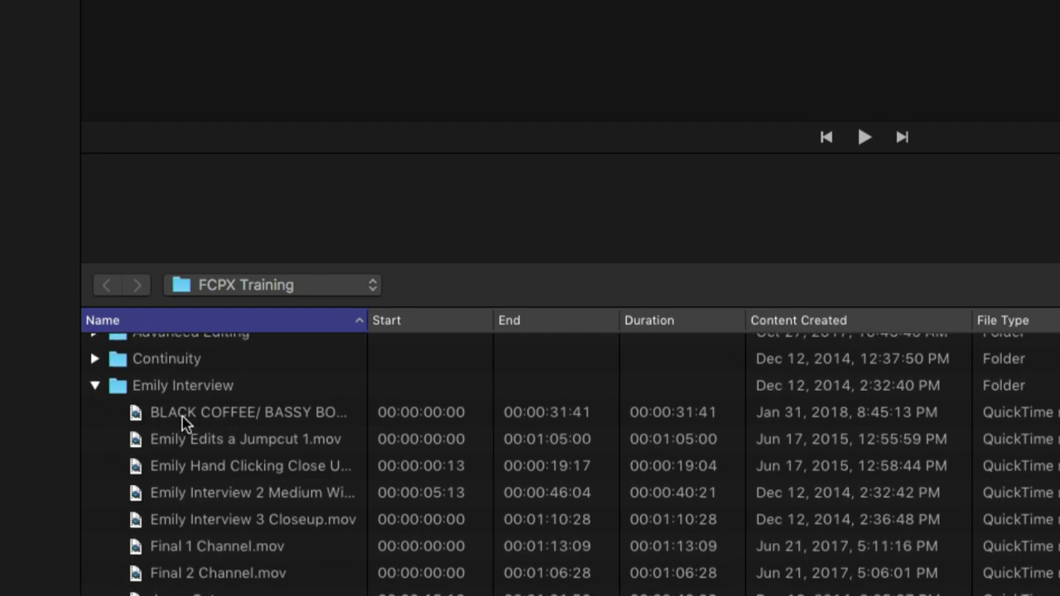
- Preview the clips in the Emily Interview folder, from Emily Edits a Jumpcut 1.mov through Jump Cut.mov
{"action": "left_click", "coordinate": [184, 425]}
{"action": "left_click", "coordinate": [185, 446]}
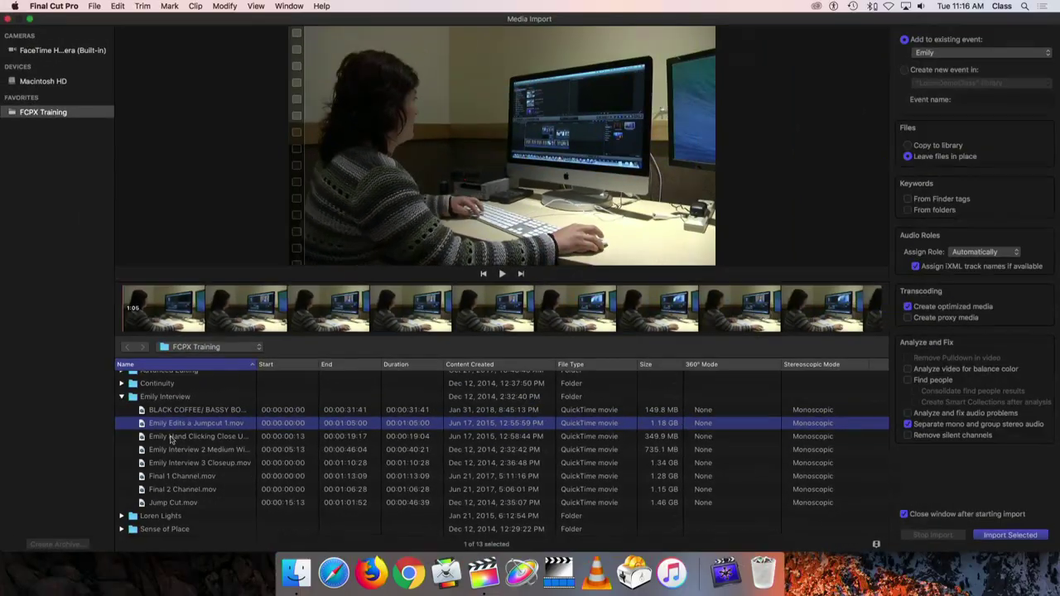
{"action": "left_click", "coordinate": [176, 436]}
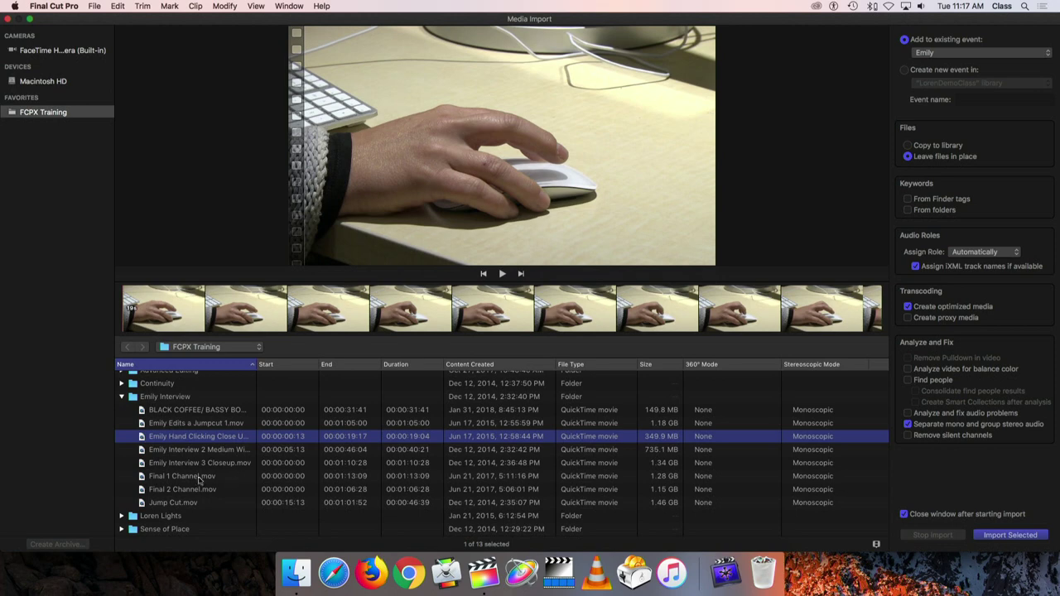
{"action": "left_click", "coordinate": [184, 451]}
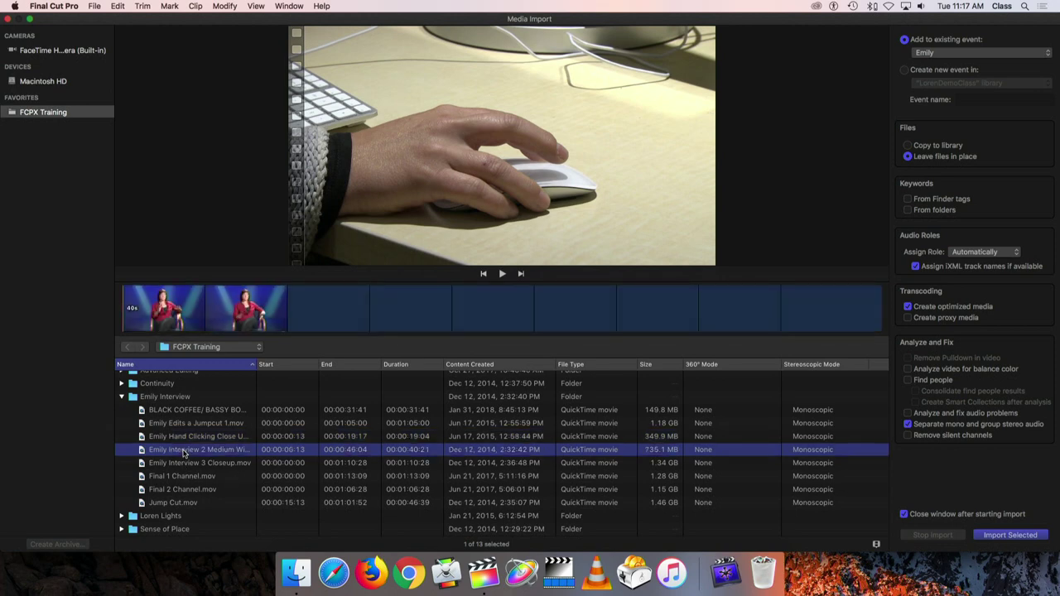
{"action": "left_click", "coordinate": [184, 451]}
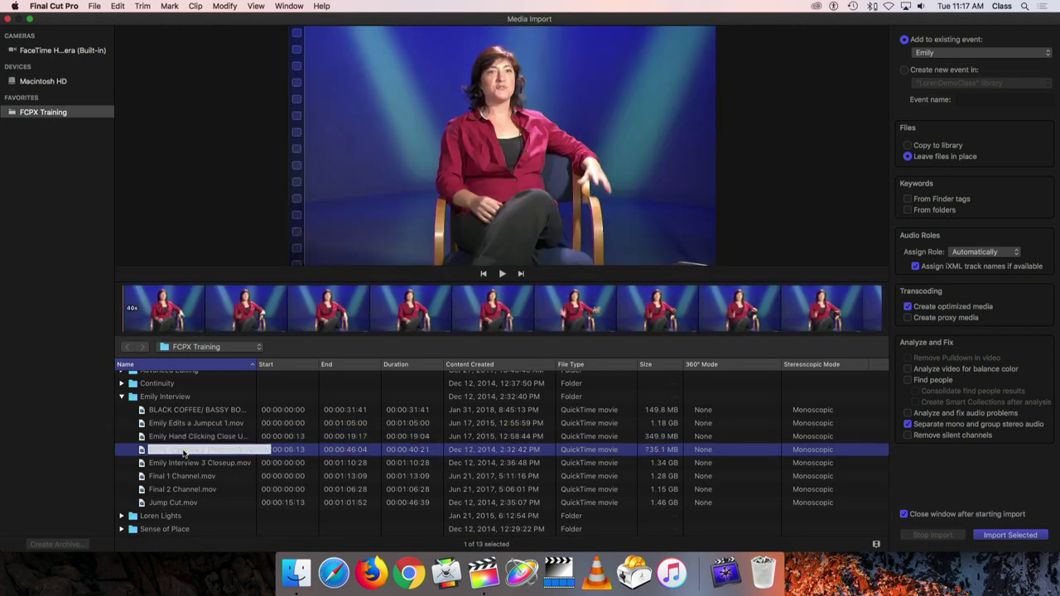
{"action": "left_click", "coordinate": [142, 451]}
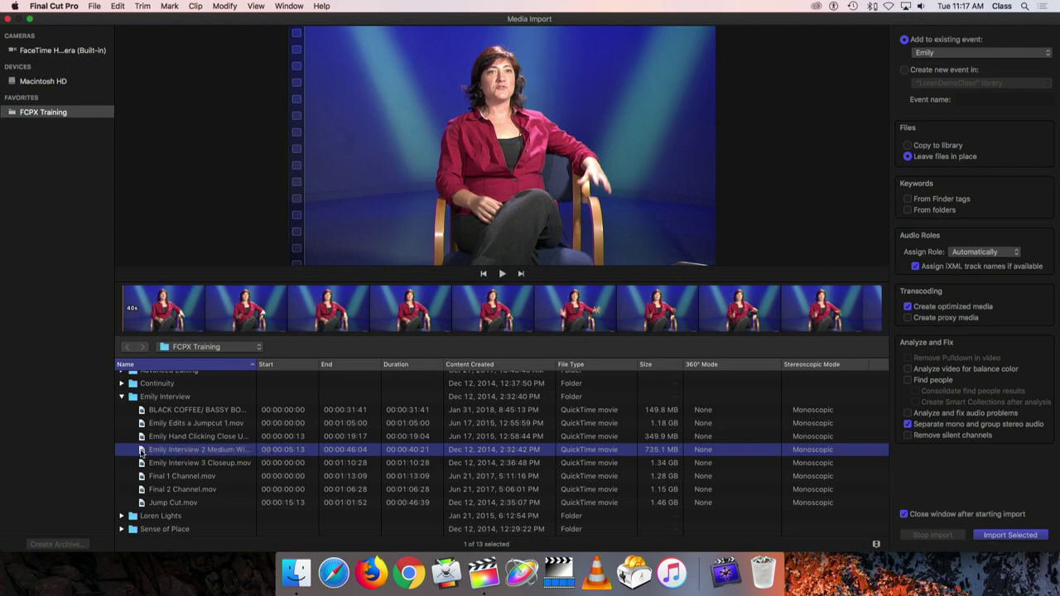
{"action": "left_click", "coordinate": [141, 465]}
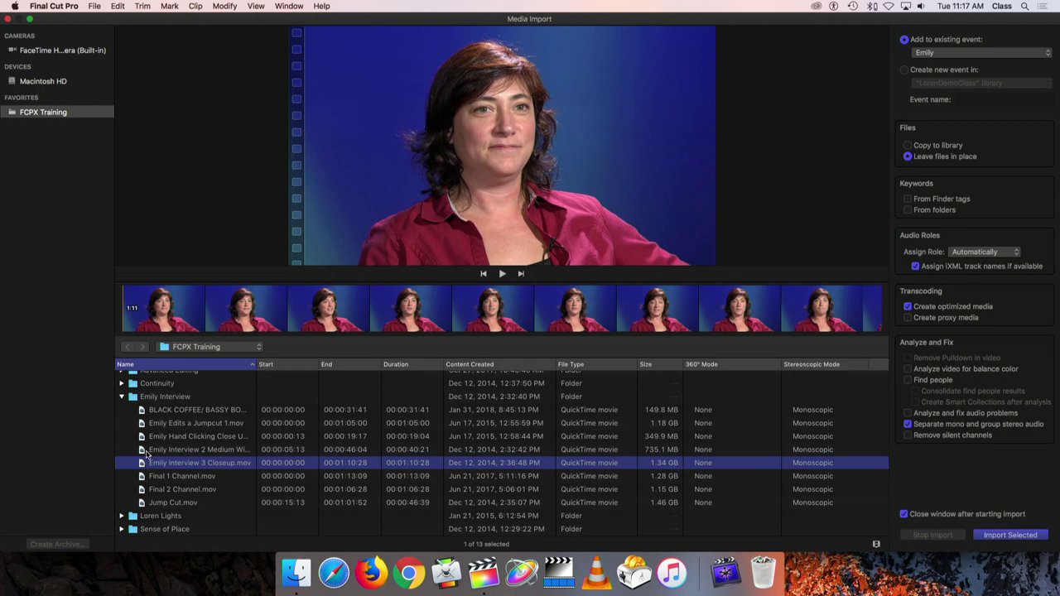
{"action": "left_click", "coordinate": [142, 453]}
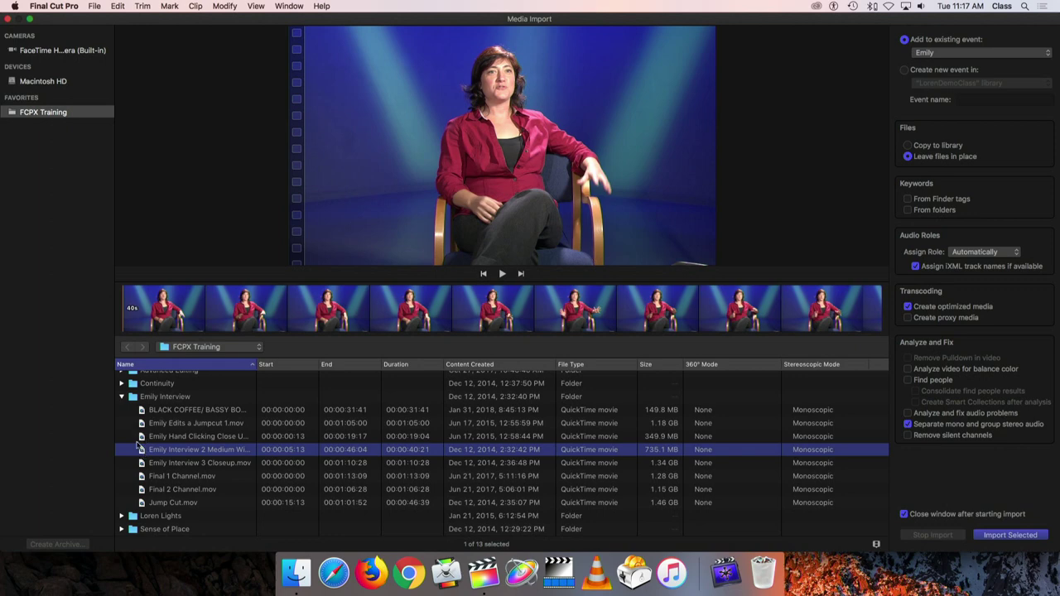
{"action": "key", "text": "Up"}
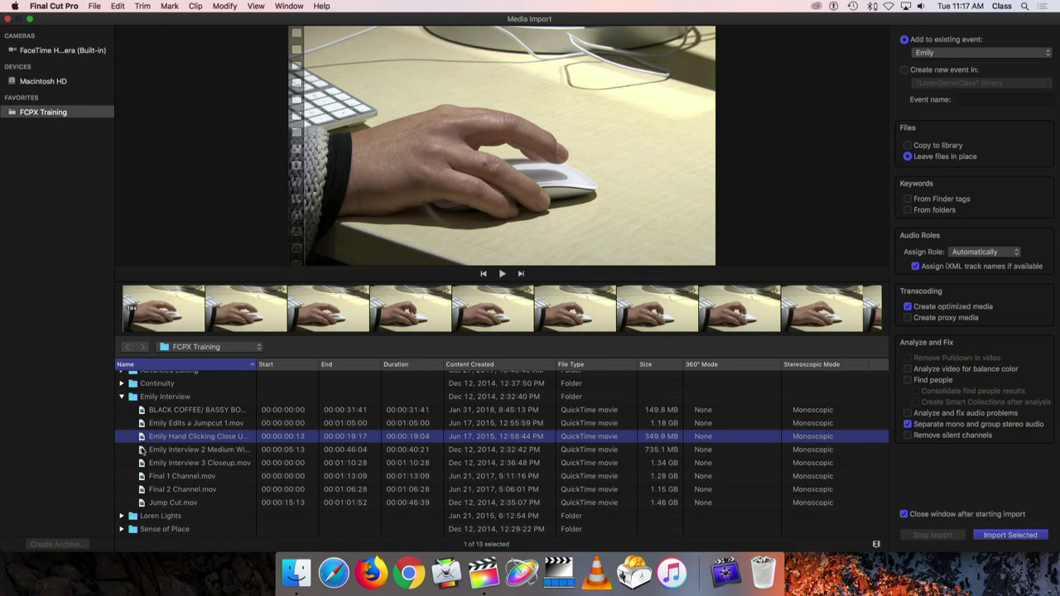
{"action": "left_click", "coordinate": [142, 424]}
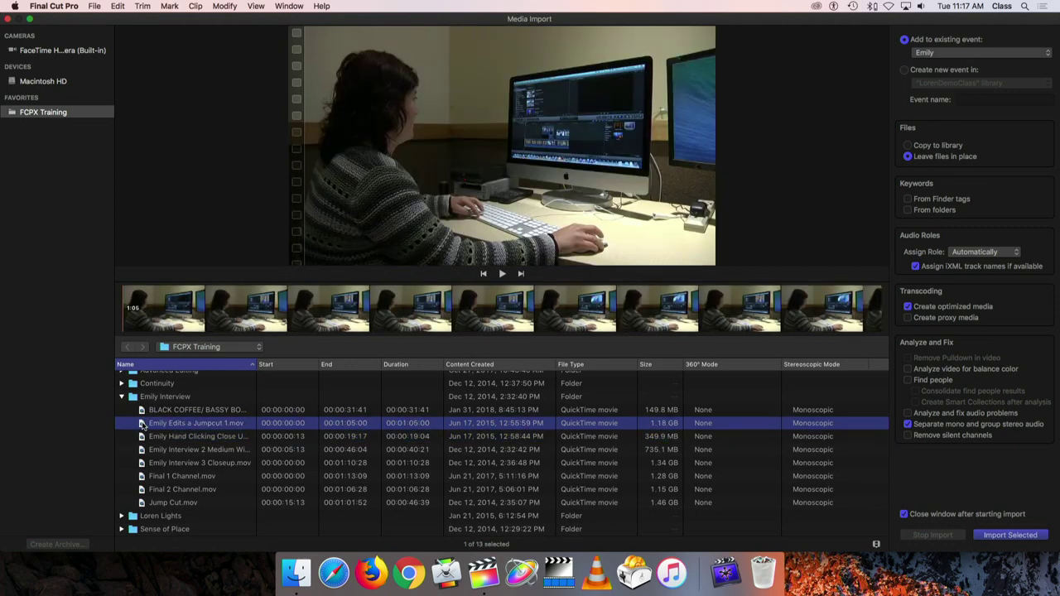
{"action": "left_click", "coordinate": [144, 478]}
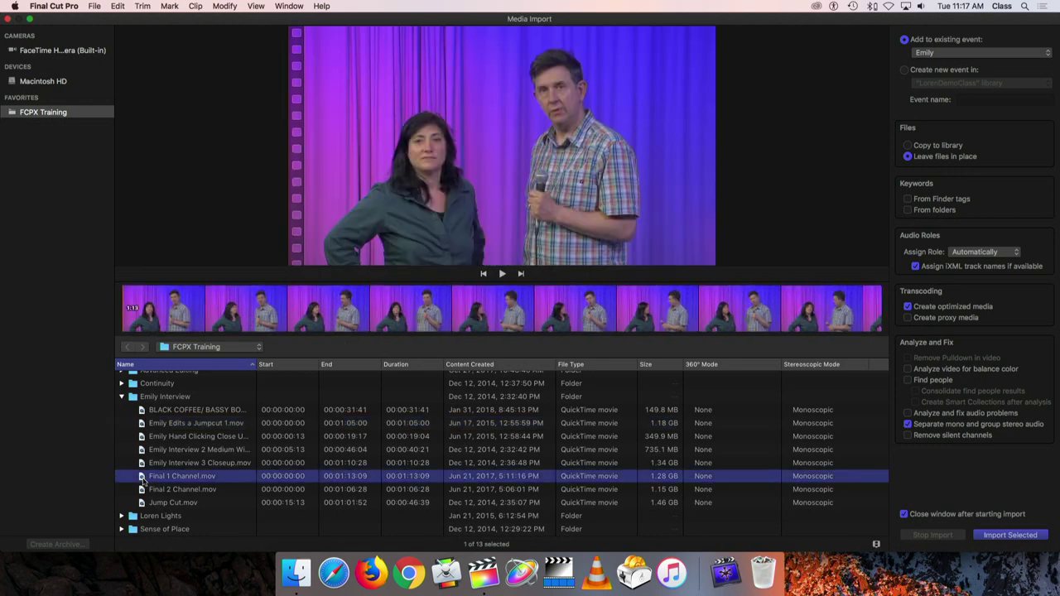
{"action": "left_click", "coordinate": [143, 491]}
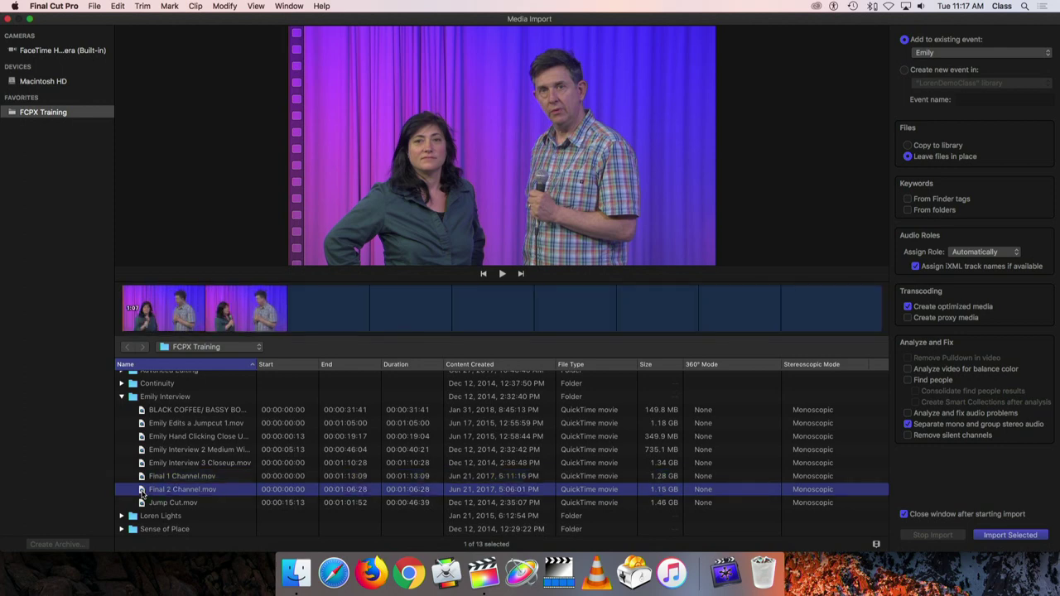
{"action": "key", "text": "Up"}
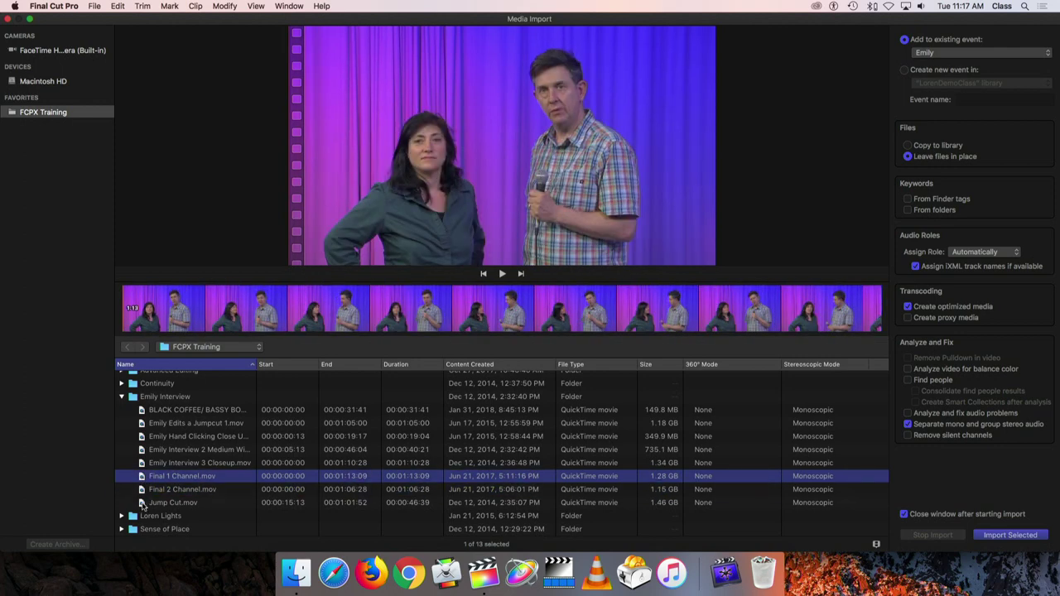
{"action": "left_click", "coordinate": [143, 504]}
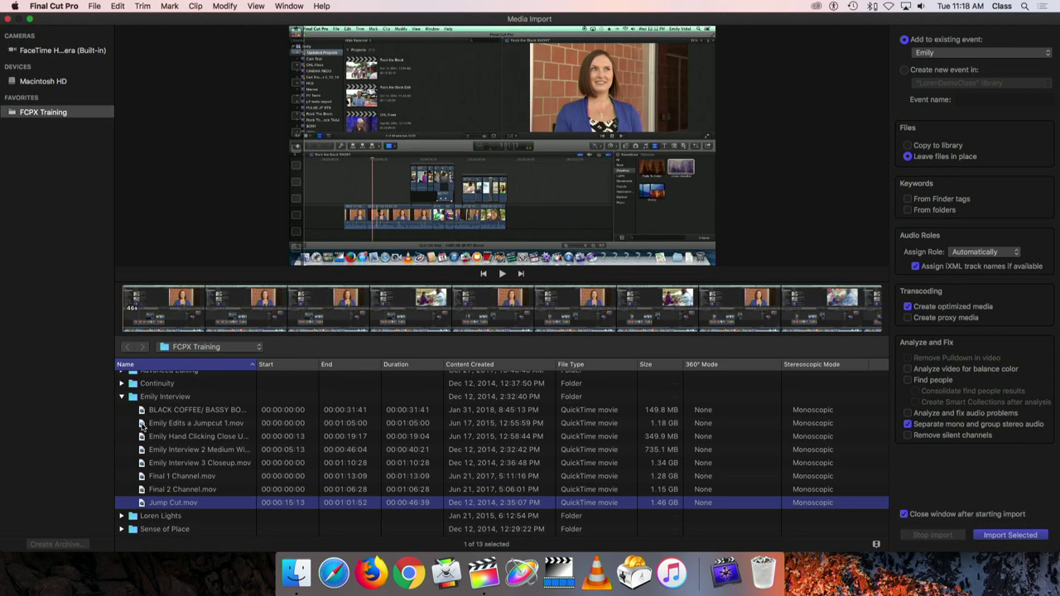
- Import the four consecutive clips from Emily Edits a Jumpcut 1.mov through Emily Interview 3 Closeup.mov into the Emily event
{"action": "left_click", "coordinate": [142, 425]}
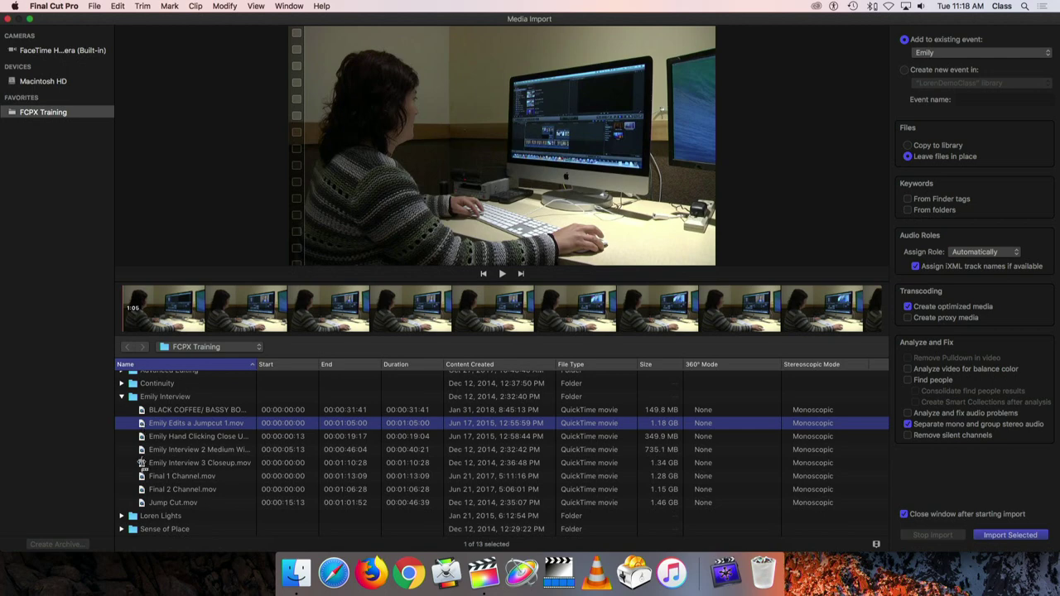
{"action": "left_click", "coordinate": [142, 464], "text": "shift"}
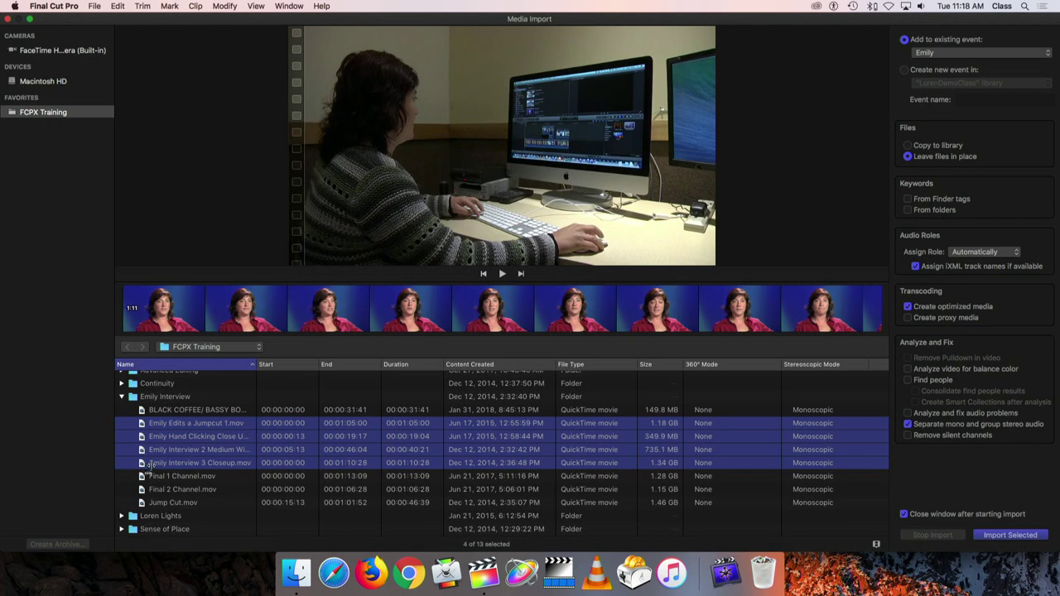
{"action": "left_click", "coordinate": [172, 477]}
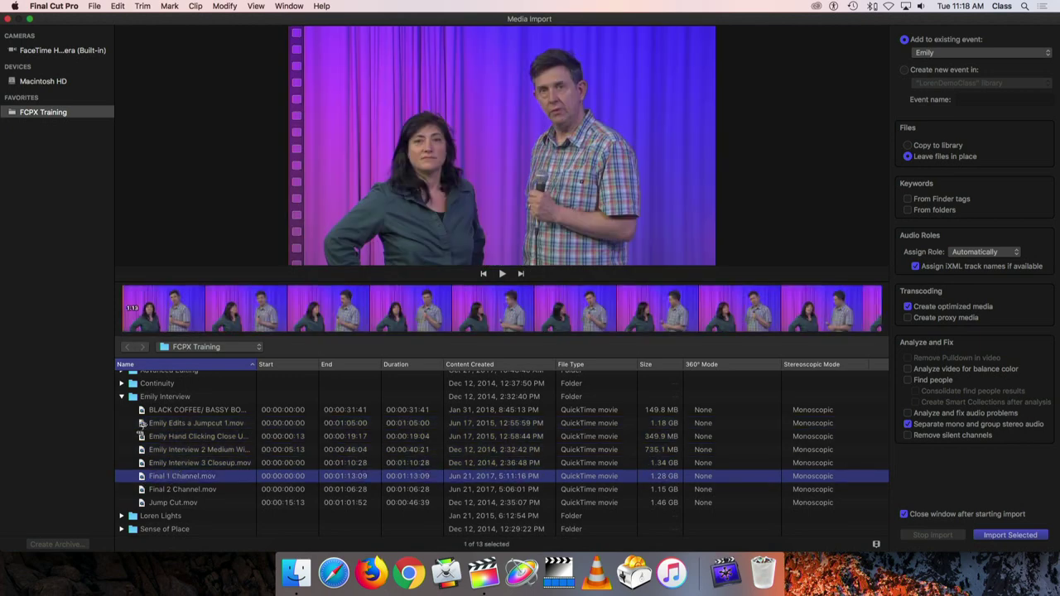
{"action": "left_click", "coordinate": [169, 424]}
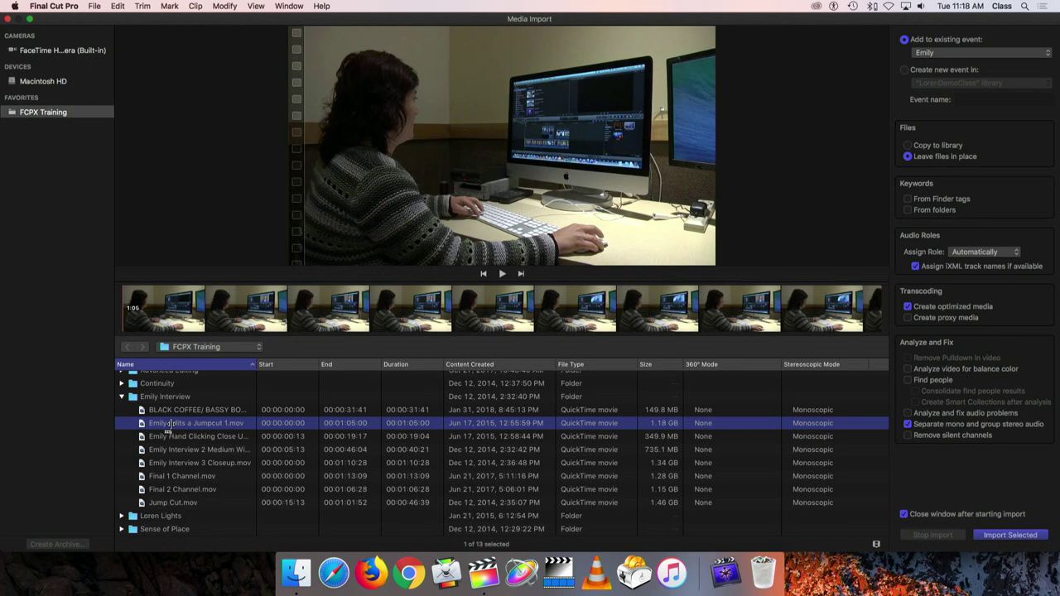
{"action": "left_click", "coordinate": [142, 466], "text": "shift"}
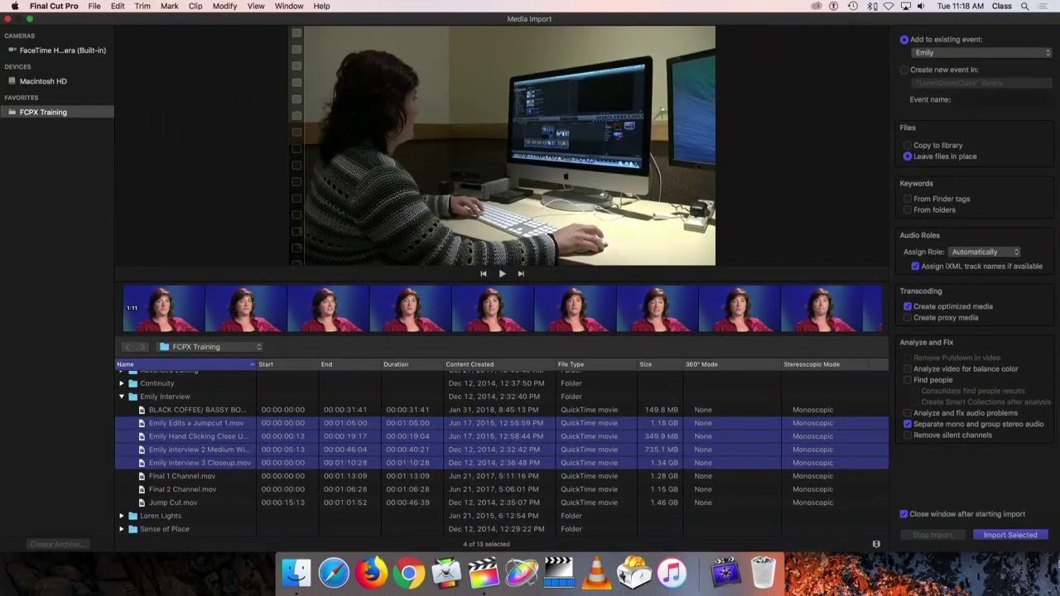
{"action": "left_click", "coordinate": [1011, 536]}
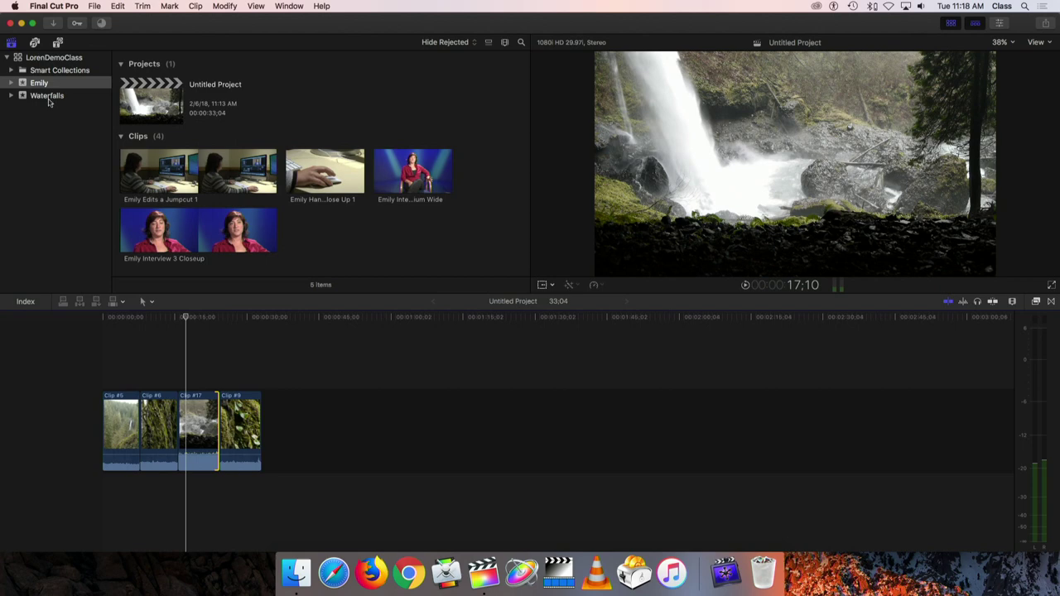
- Move the Untitled Project from the Emily event into the Waterfalls event
{"action": "left_click", "coordinate": [47, 96]}
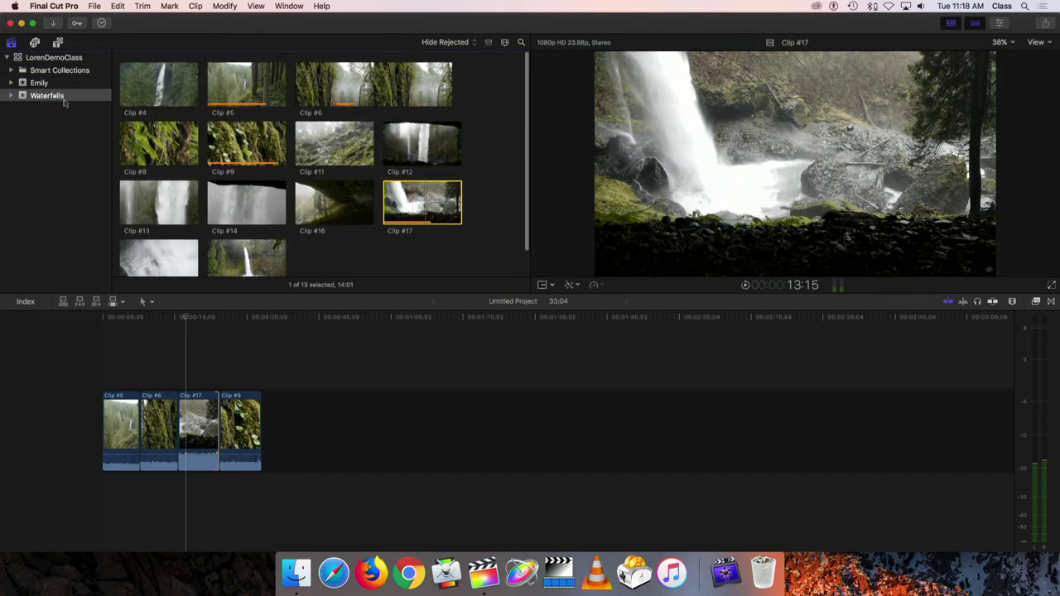
{"action": "left_click", "coordinate": [39, 84]}
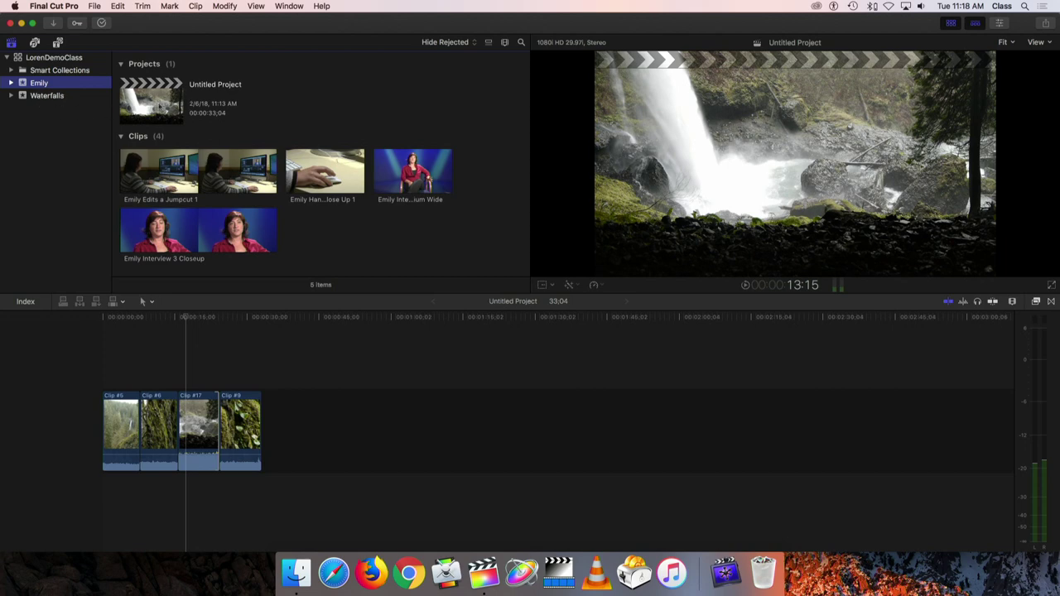
{"action": "left_click", "coordinate": [156, 85]}
{"action": "left_click_drag", "start_coordinate": [156, 86], "coordinate": [49, 97]}
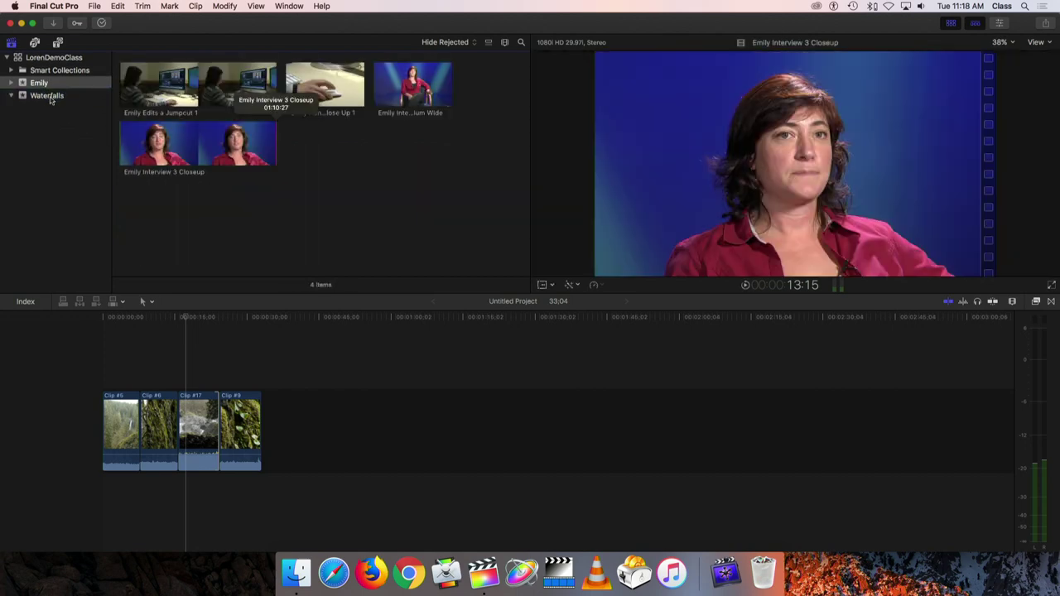
- Rename the Untitled Project in the Waterfalls event as Waterfalls
{"action": "left_click", "coordinate": [47, 95]}
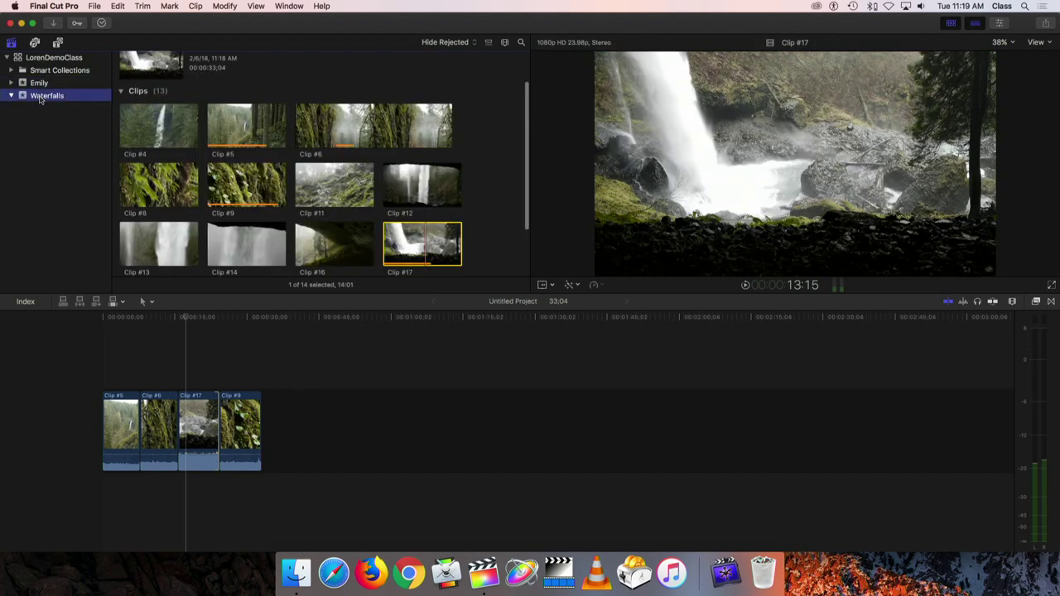
{"action": "scroll", "coordinate": [184, 145], "scroll_direction": "up", "scroll_amount": 2}
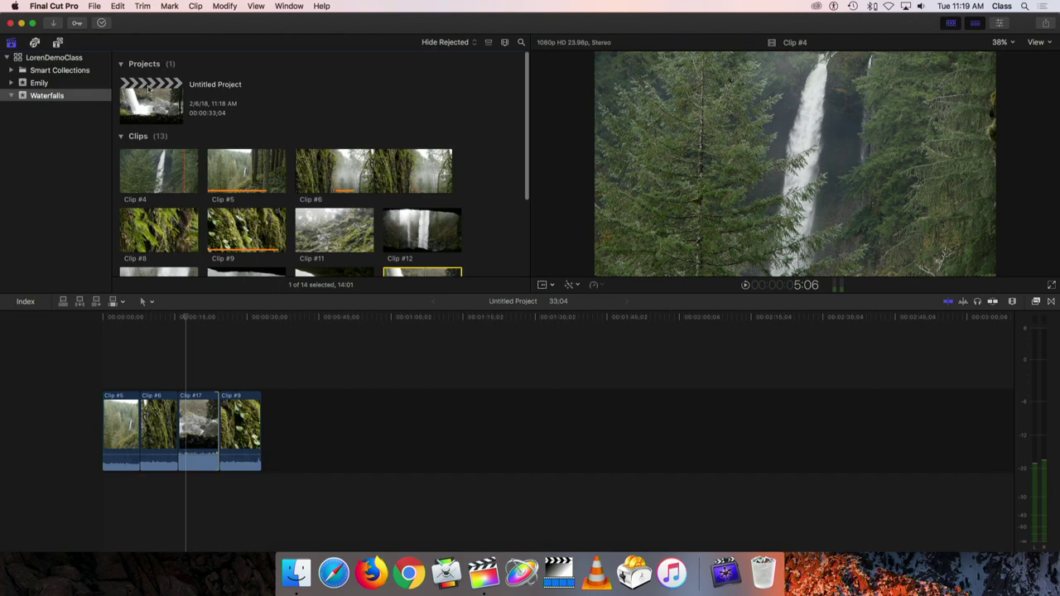
{"action": "left_click", "coordinate": [209, 439]}
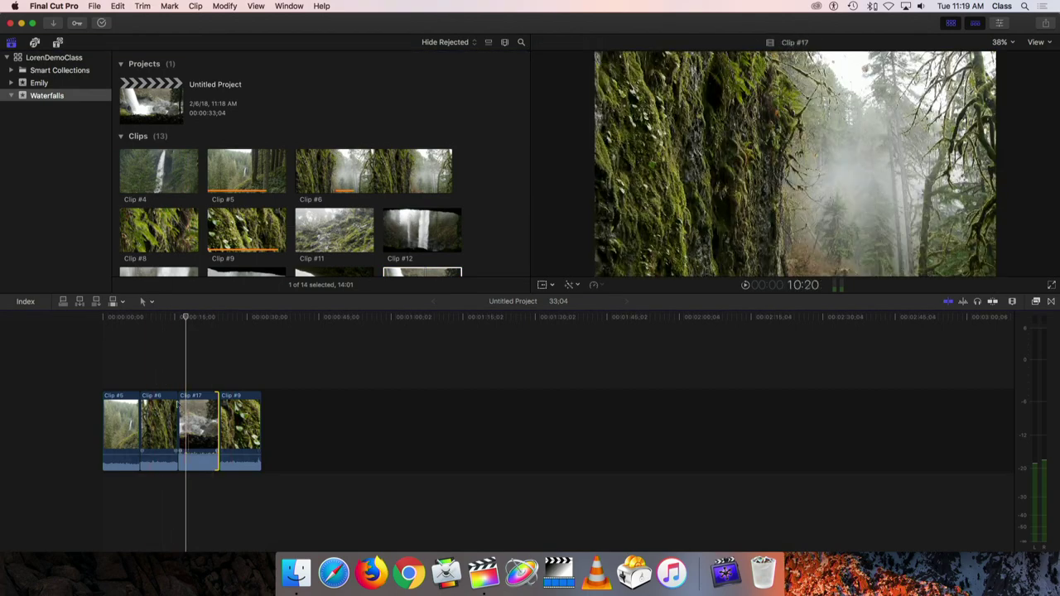
{"action": "left_click", "coordinate": [216, 86]}
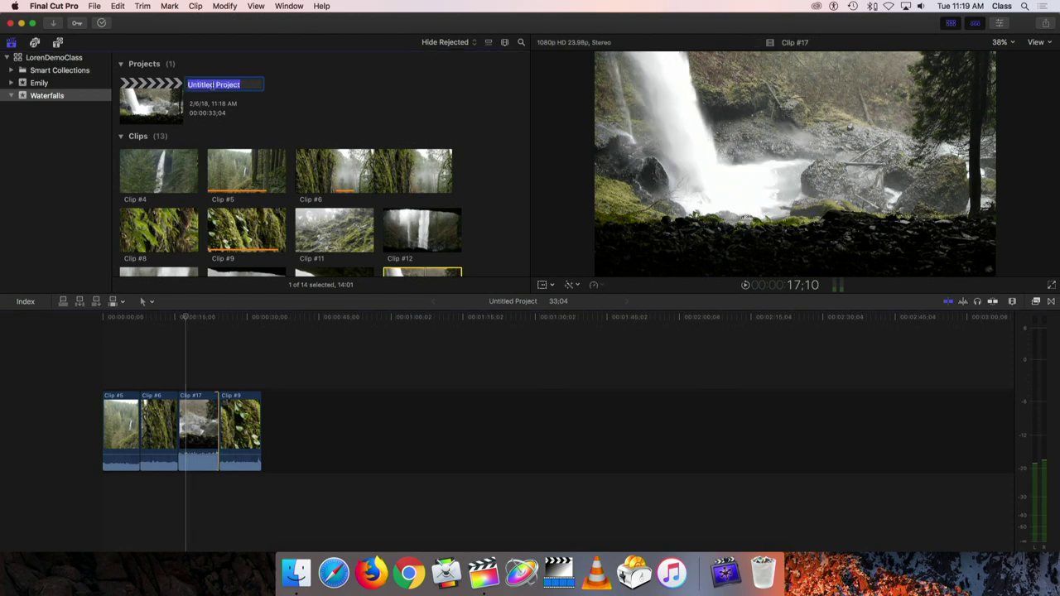
{"action": "type", "text": "Waterfalls"}
{"action": "key", "text": "Return"}
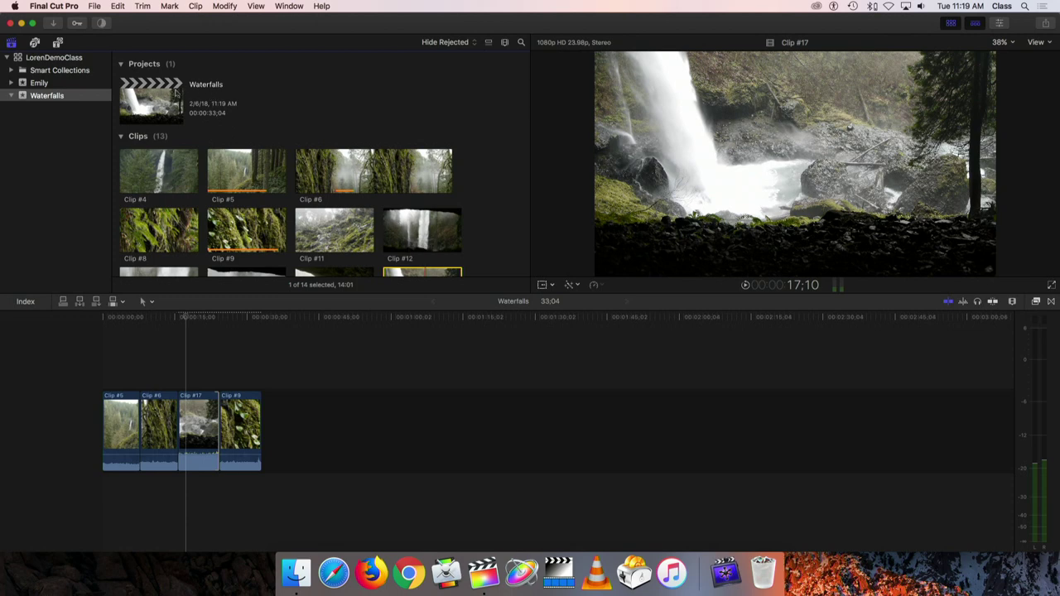
- Check the contents of the Emily event and of the Waterfalls event in the browser
{"action": "left_click", "coordinate": [39, 83]}
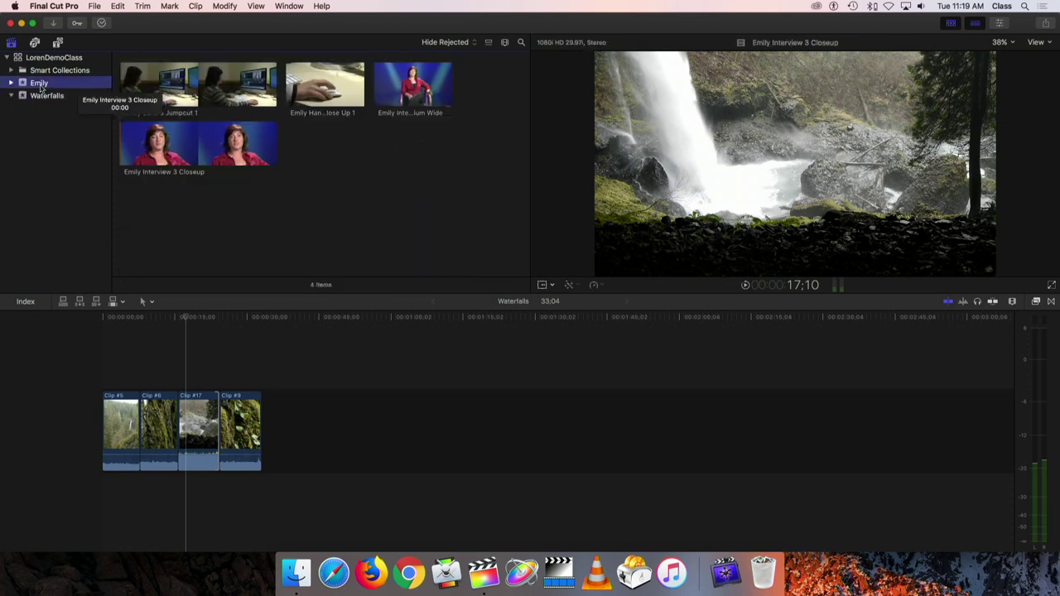
{"action": "left_click", "coordinate": [189, 118]}
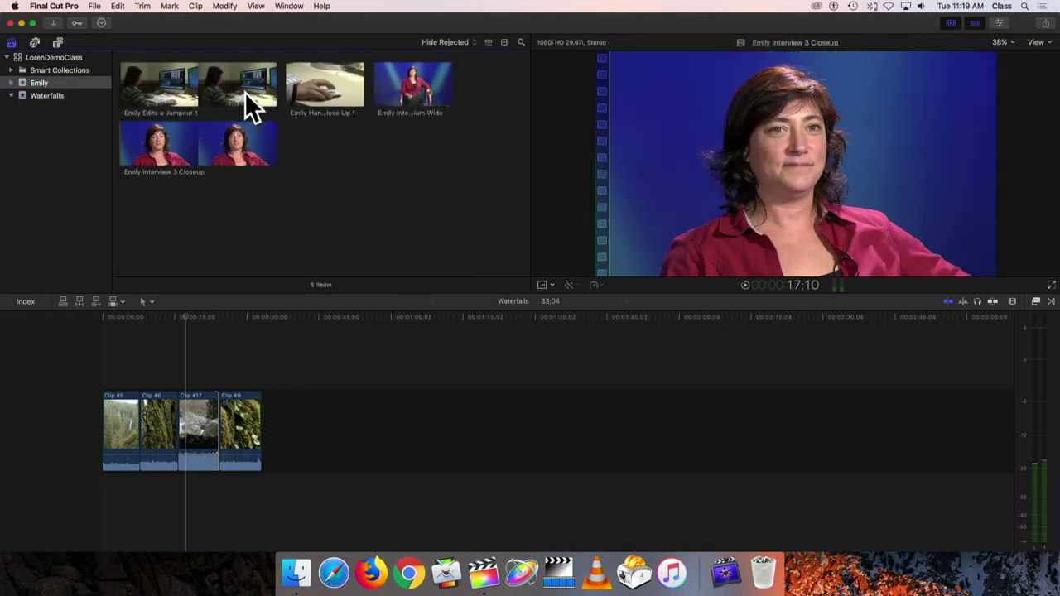
{"action": "left_click", "coordinate": [38, 98]}
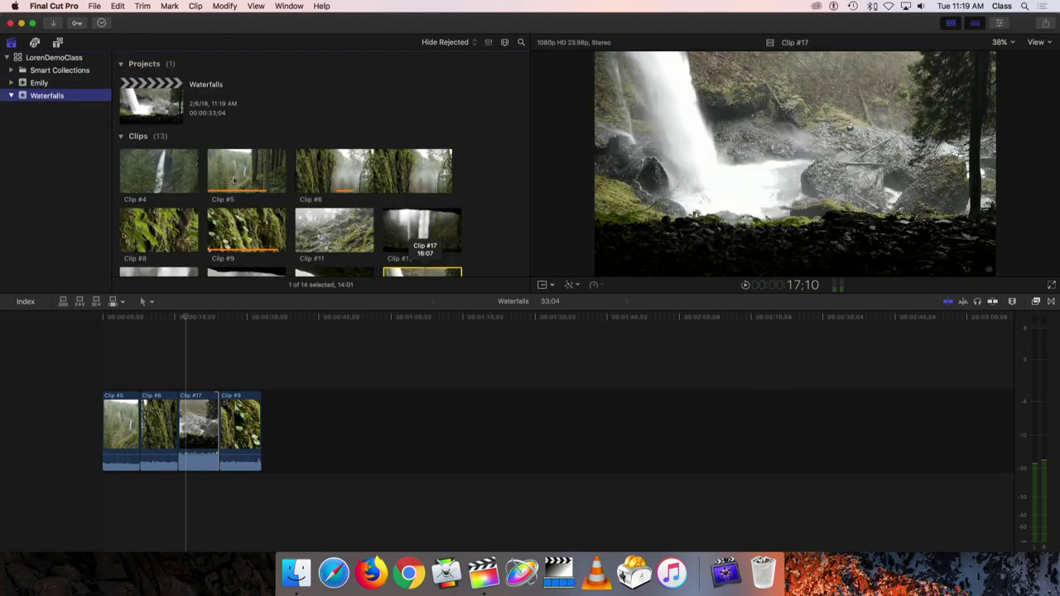
{"action": "left_click", "coordinate": [39, 86]}
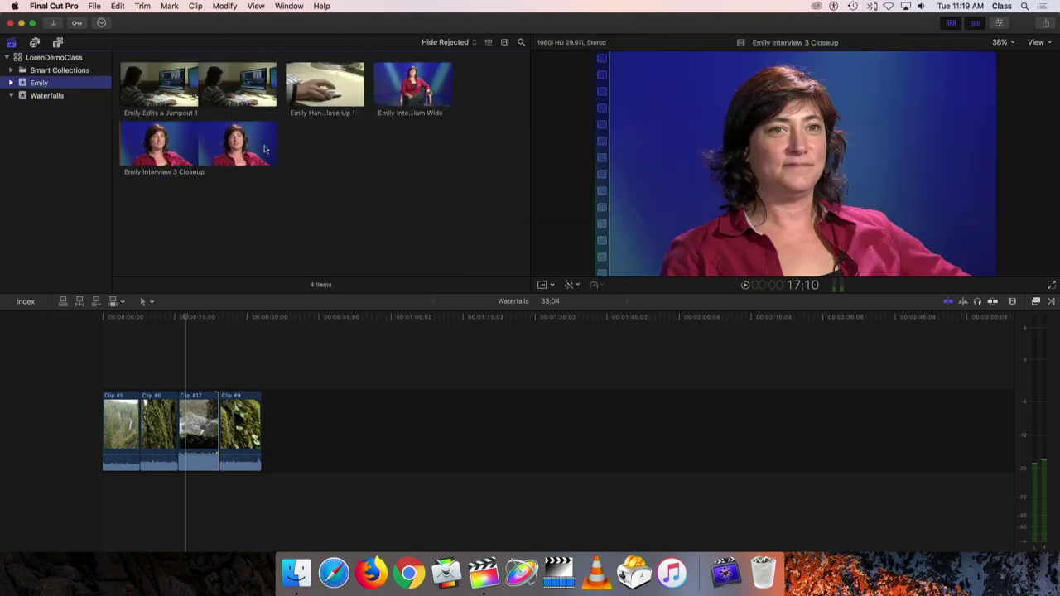
{"action": "right_click", "coordinate": [37, 86]}
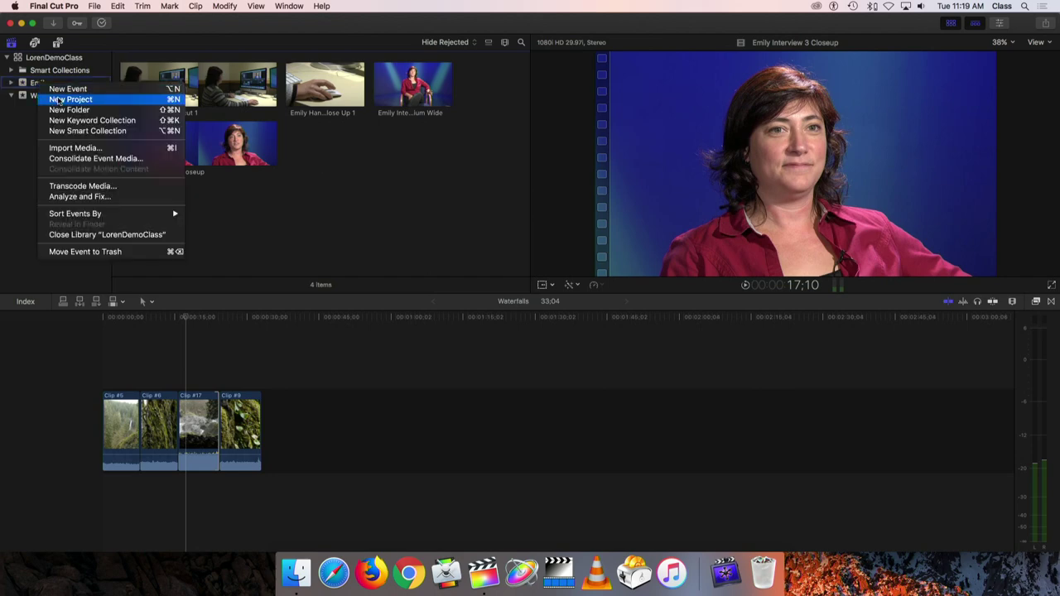
{"action": "key", "text": "Escape"}
{"action": "left_click", "coordinate": [94, 6]}
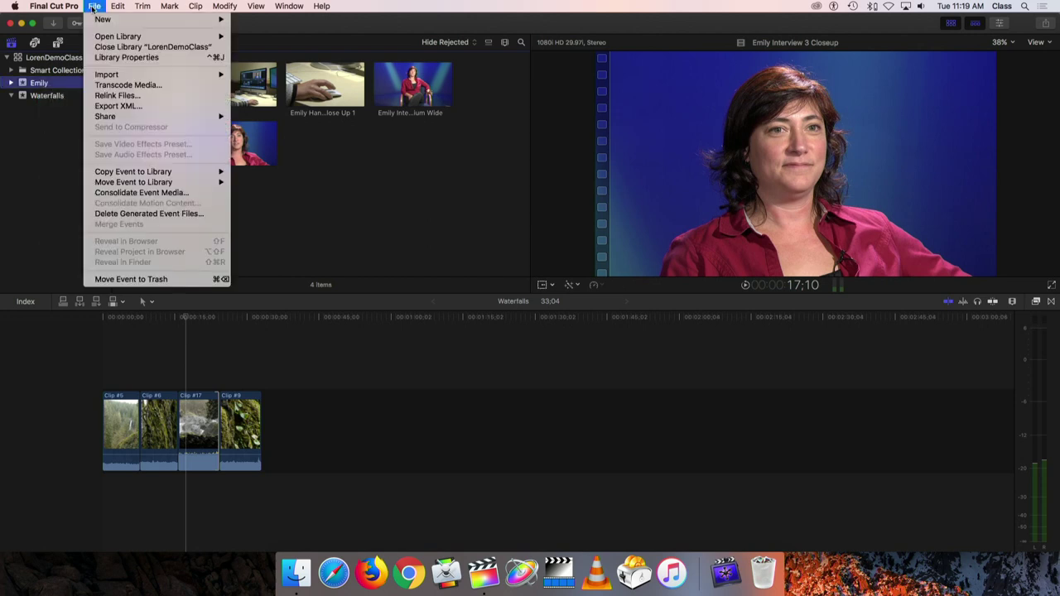
{"action": "mouse_move", "coordinate": [98, 20]}
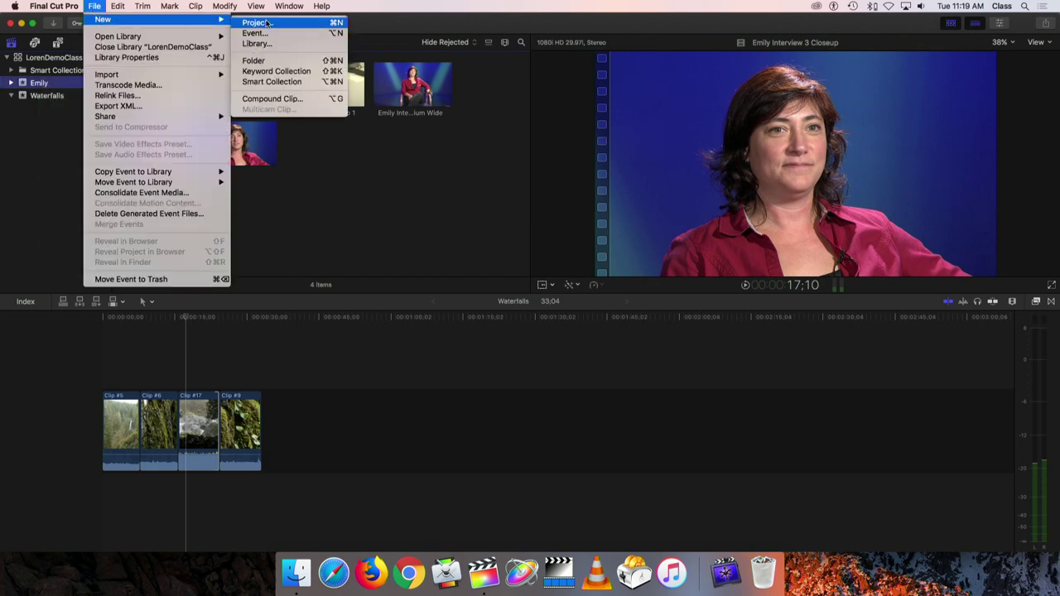
{"action": "left_click", "coordinate": [71, 154]}
- Create a new project named Emily Edits in the Emily event and open it in the timeline
{"action": "right_click", "coordinate": [41, 84]}
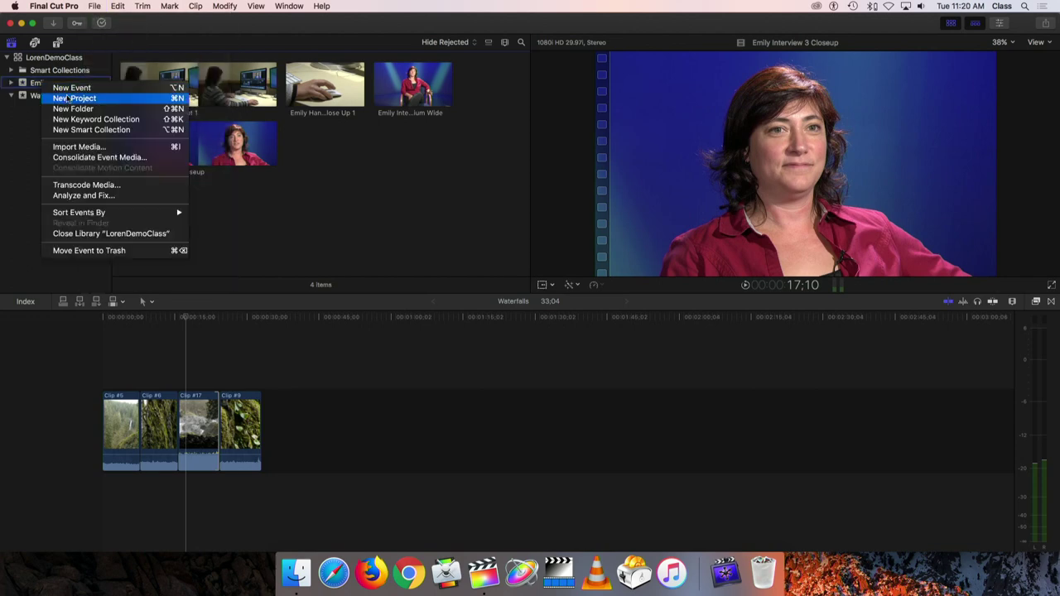
{"action": "left_click", "coordinate": [68, 99]}
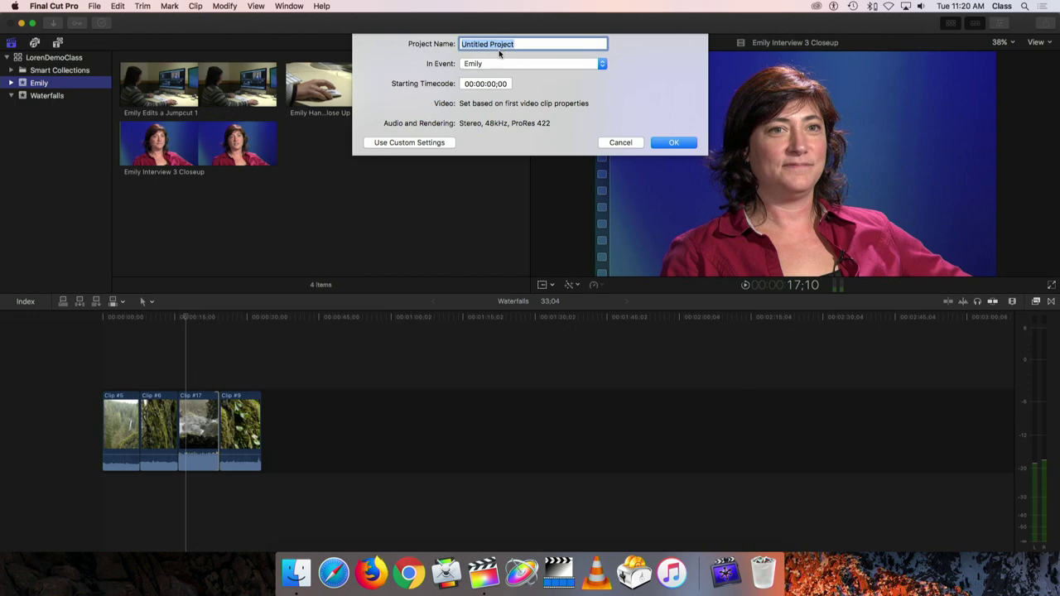
{"action": "type", "text": "Emily Edits"}
{"action": "left_click", "coordinate": [486, 66]}
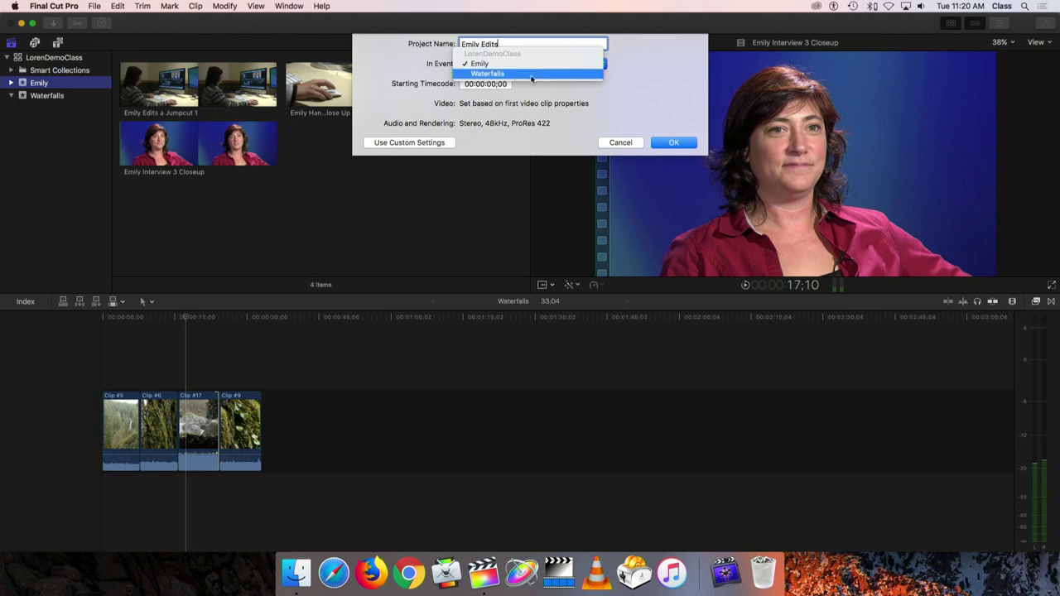
{"action": "left_click", "coordinate": [586, 89]}
{"action": "left_click", "coordinate": [673, 145]}
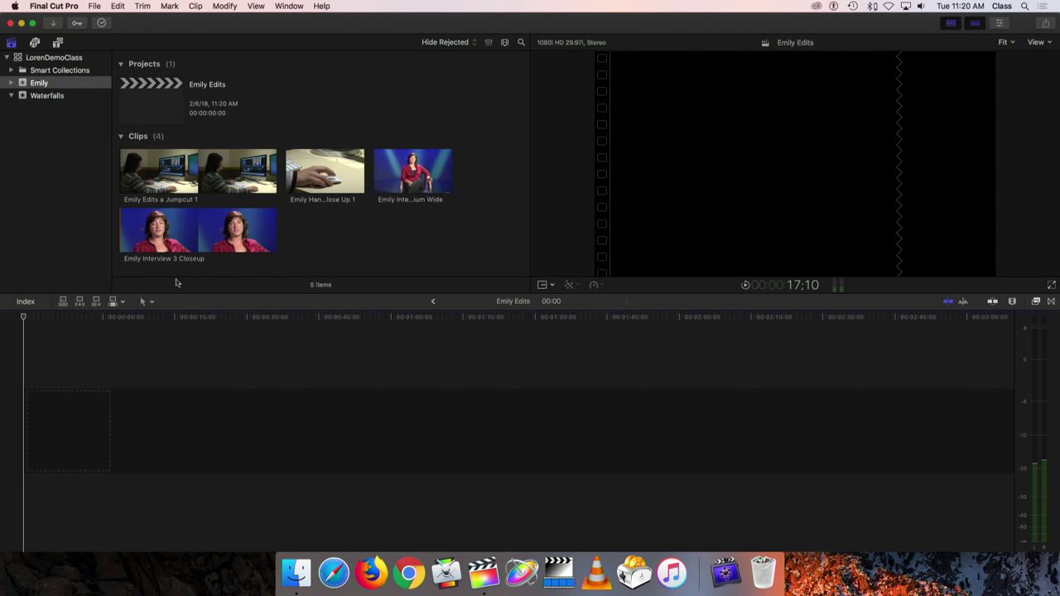
{"action": "left_click", "coordinate": [163, 97]}
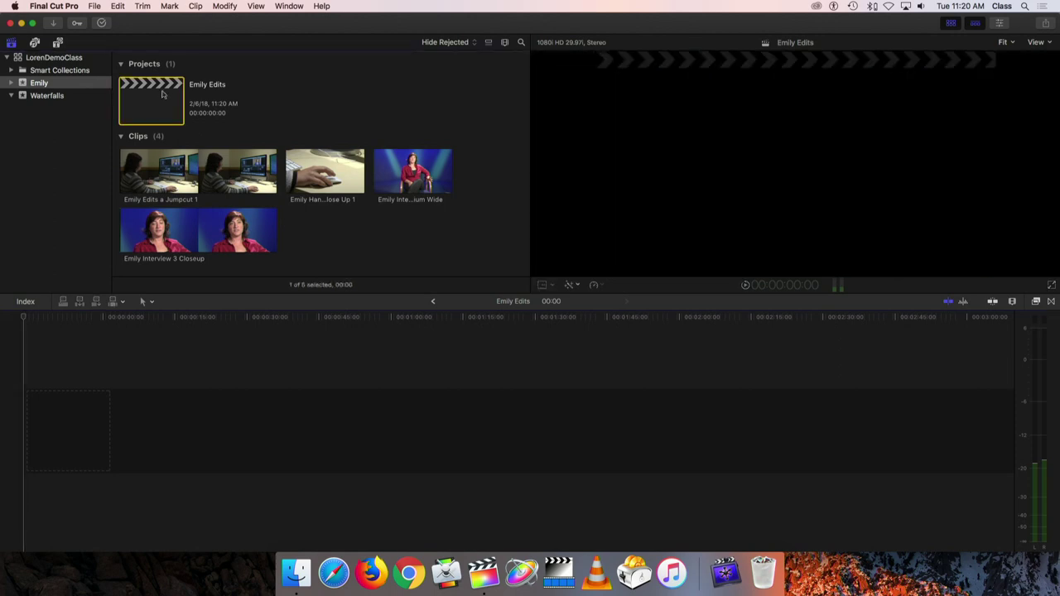
{"action": "double_click", "coordinate": [144, 101]}
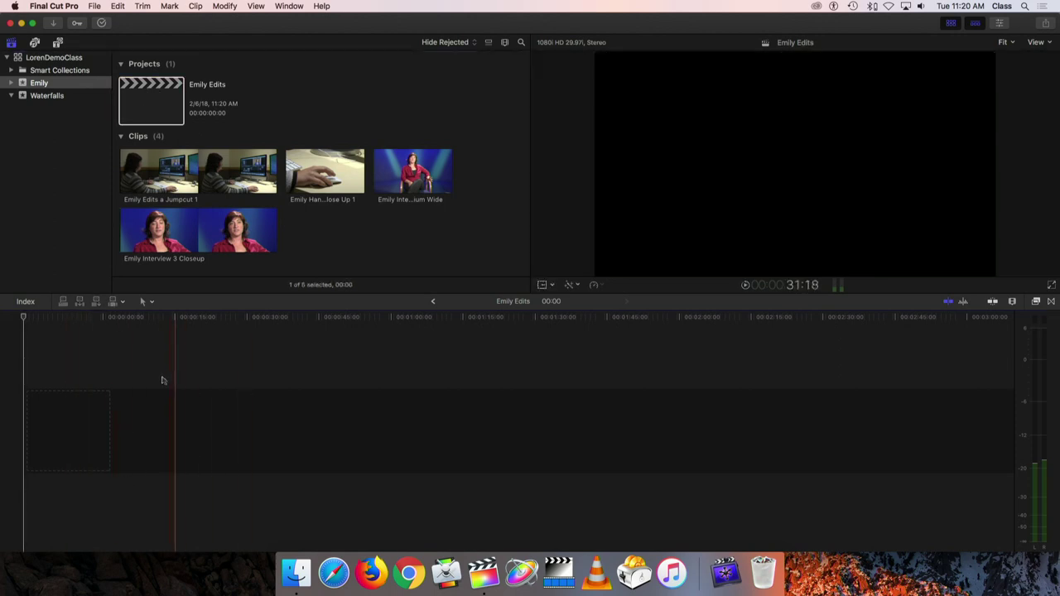
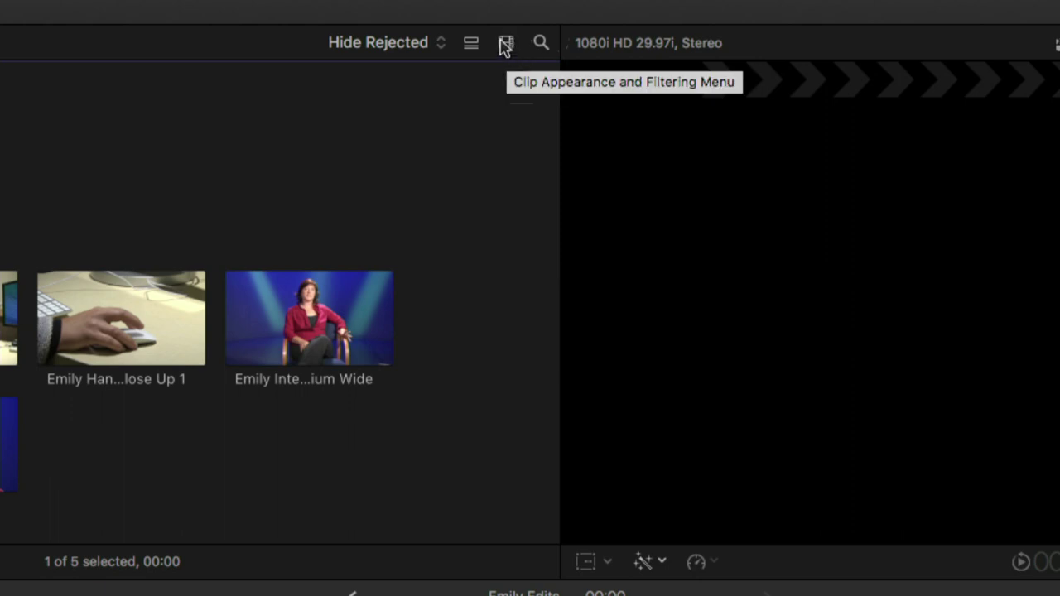
- Make the browser's clip thumbnails slightly smaller and set the filmstrip duration to 5s per frame
{"action": "left_click", "coordinate": [506, 48]}
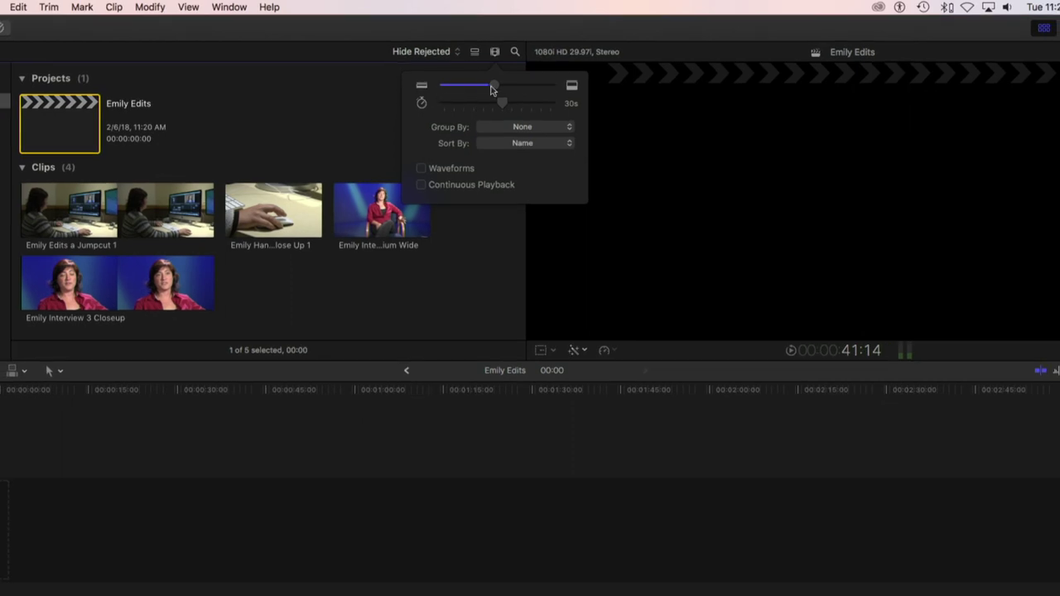
{"action": "mouse_move", "coordinate": [494, 90]}
{"action": "left_mouse_down"}
{"action": "mouse_move", "coordinate": [552, 88]}
{"action": "mouse_move", "coordinate": [473, 87]}
{"action": "mouse_move", "coordinate": [536, 88]}
{"action": "mouse_move", "coordinate": [490, 86]}
{"action": "left_mouse_up"}
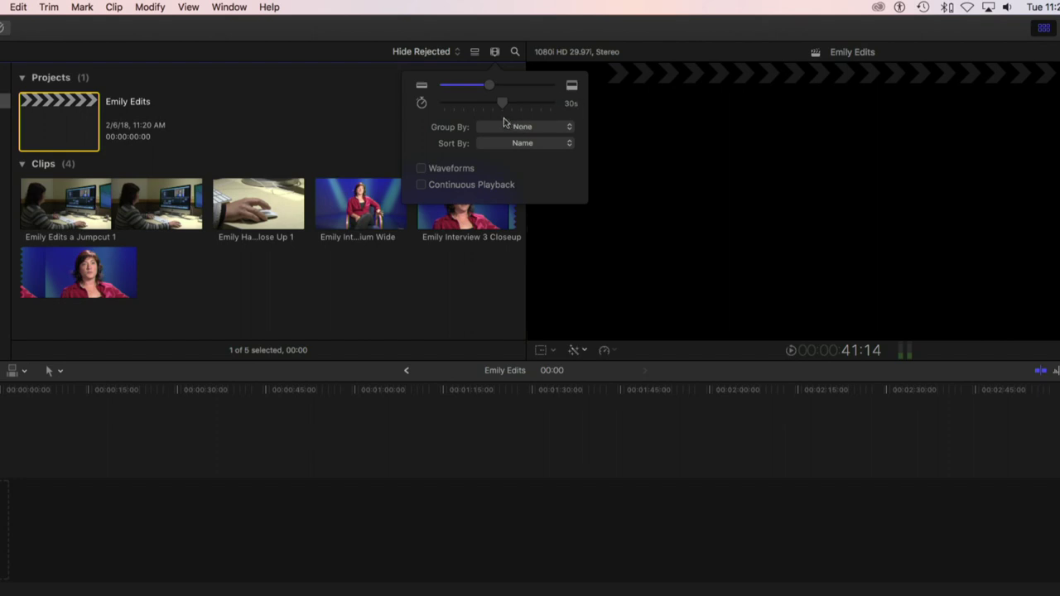
{"action": "left_click_drag", "start_coordinate": [503, 105], "coordinate": [444, 107]}
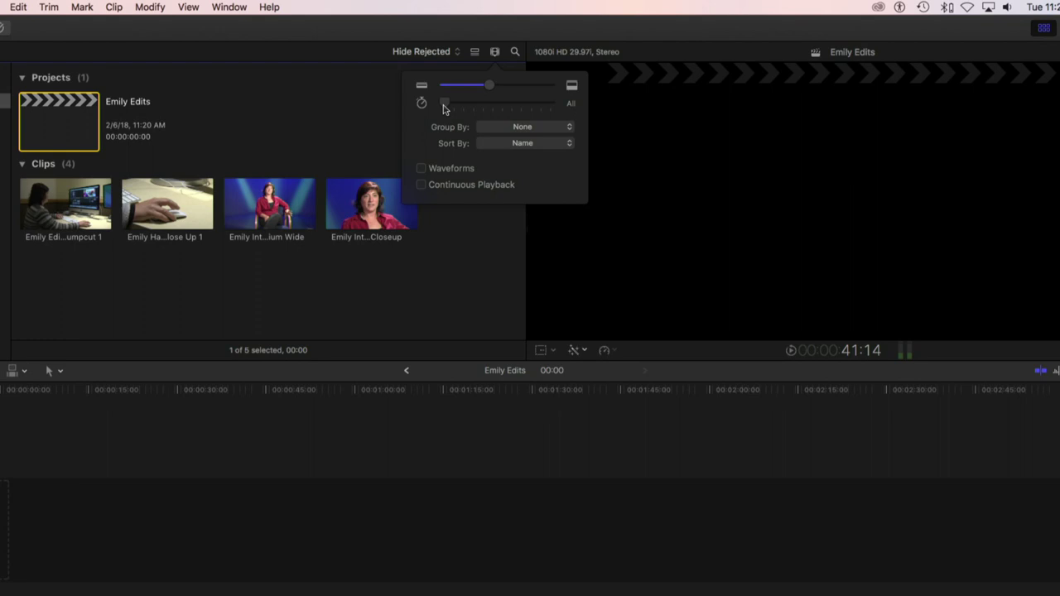
{"action": "left_click_drag", "start_coordinate": [447, 109], "coordinate": [520, 106]}
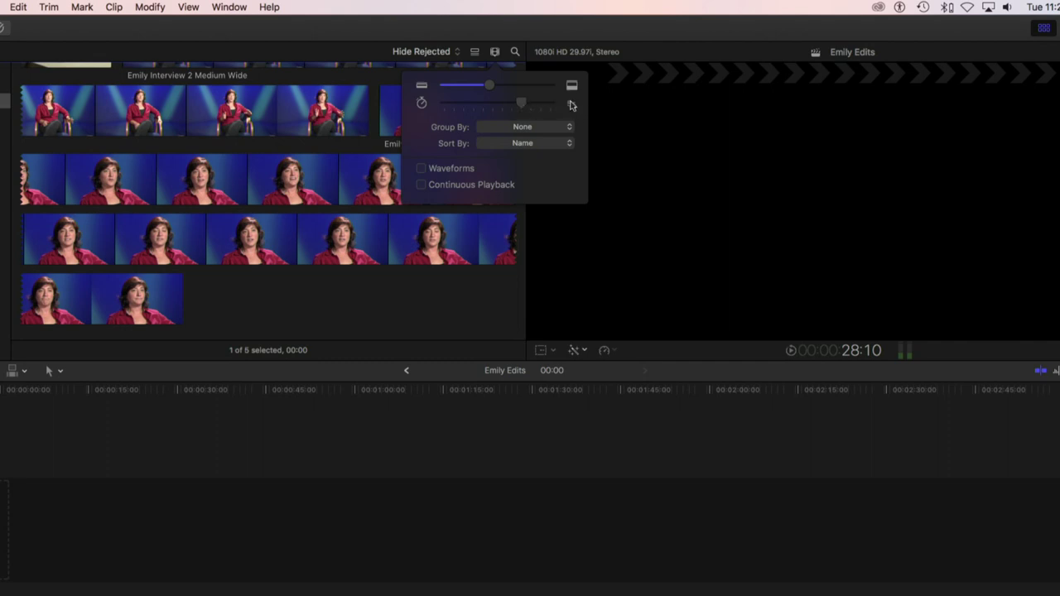
{"action": "left_click", "coordinate": [376, 287]}
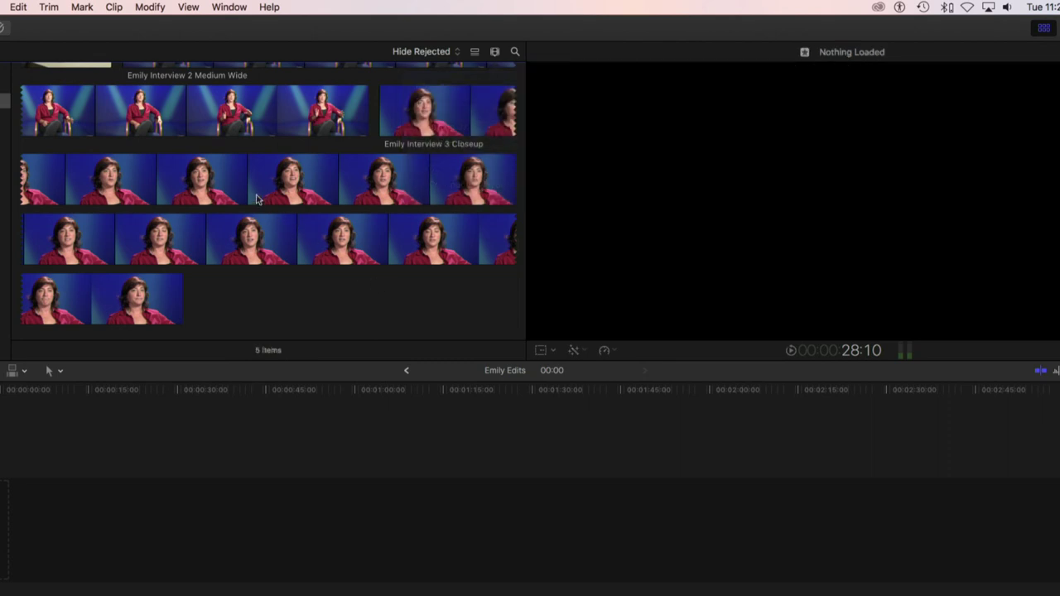
- Select the Emily Interview 3 Closeup clip and turn on audio waveforms for the browser clips
{"action": "left_click", "coordinate": [257, 199]}
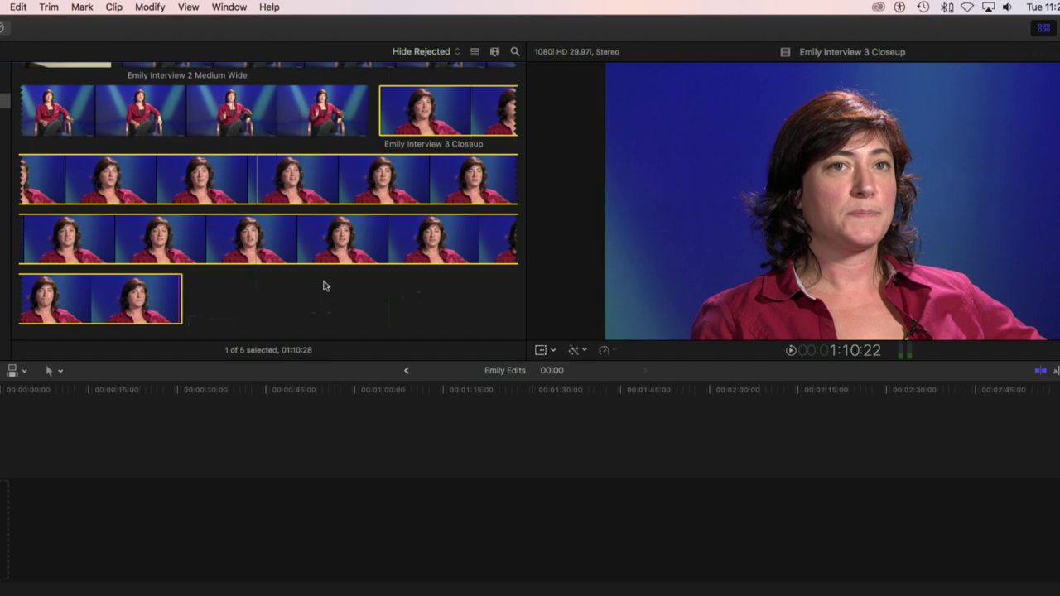
{"action": "left_click", "coordinate": [495, 53]}
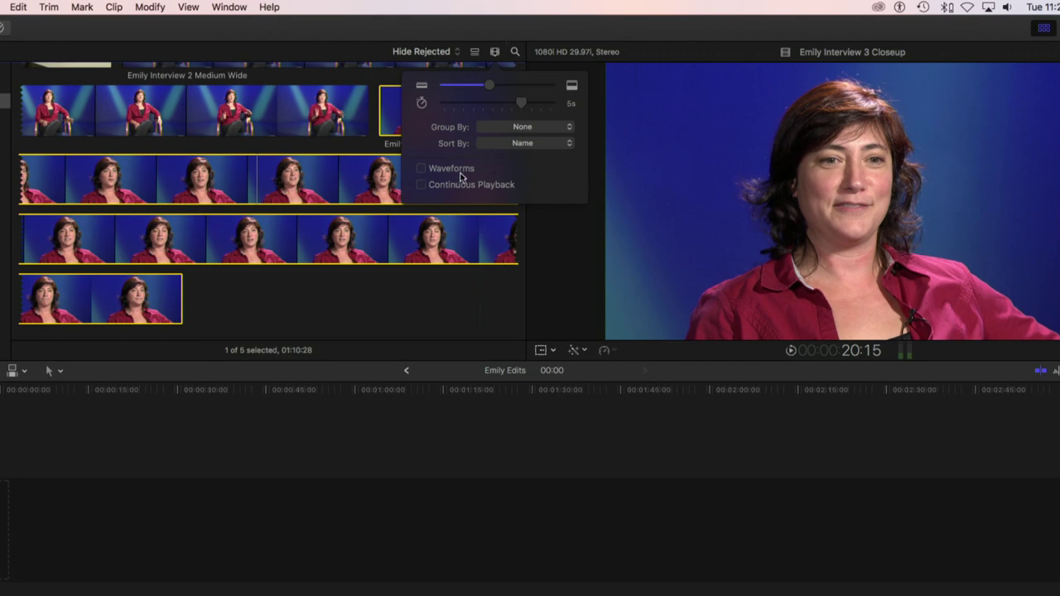
{"action": "left_click", "coordinate": [422, 169]}
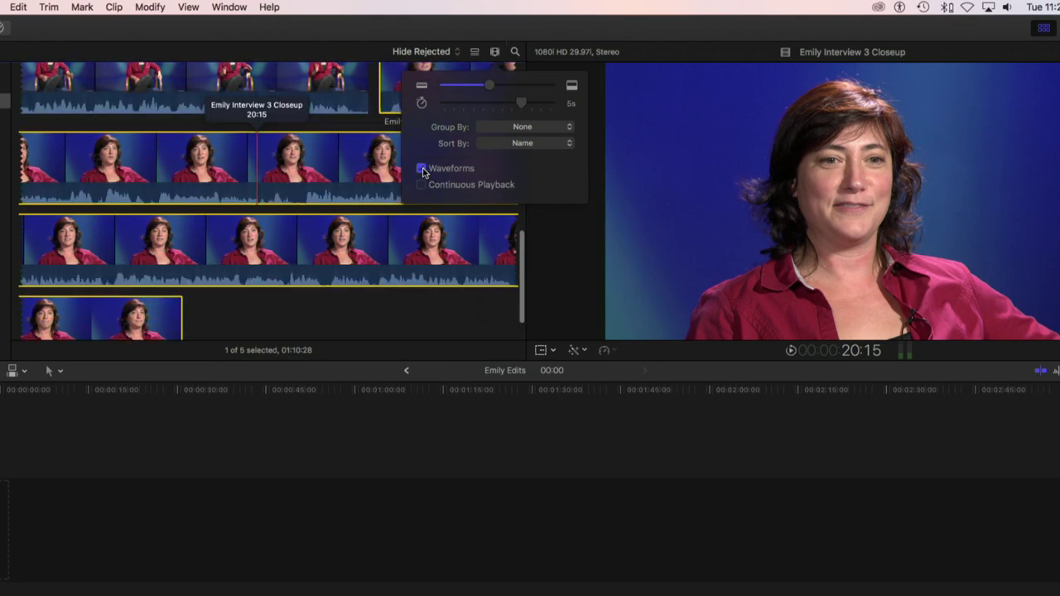
{"action": "left_click", "coordinate": [466, 317]}
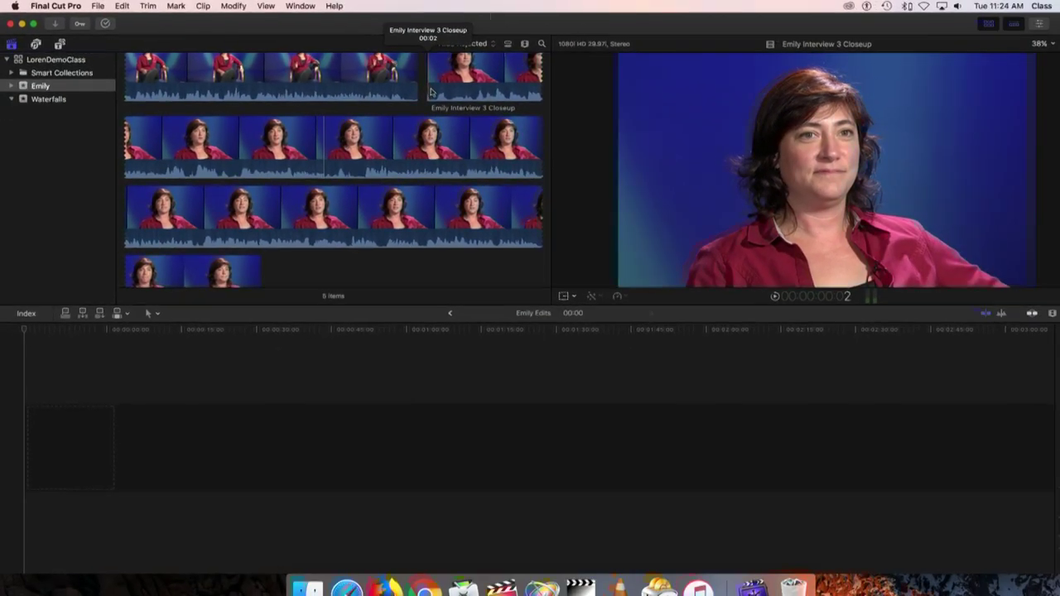
- Play the Emily Interview 3 Closeup clip from its beginning to review the start of the interview
{"action": "key", "text": "space"}
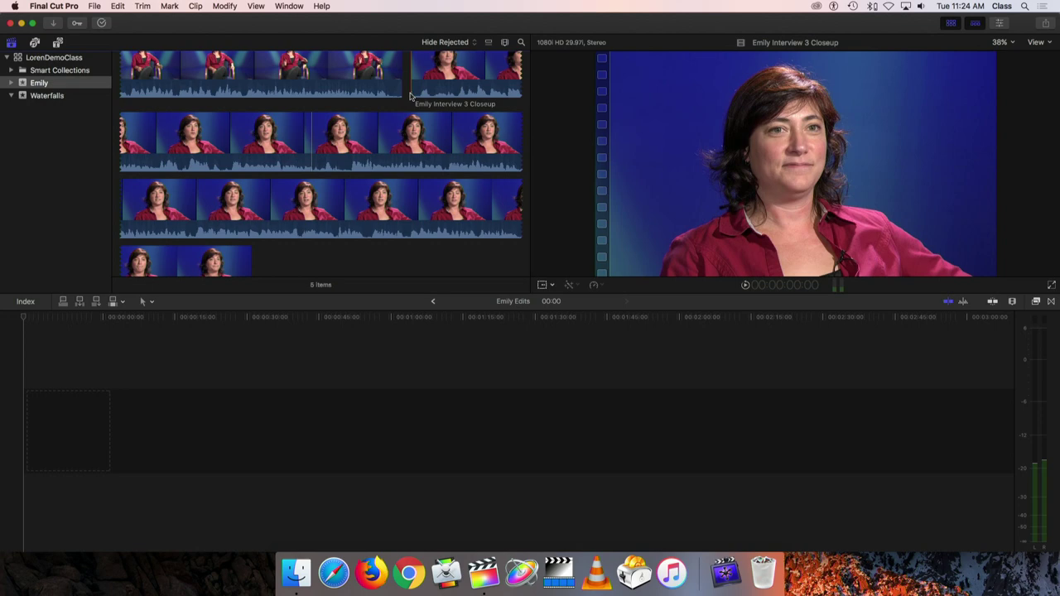
{"action": "scroll", "coordinate": [409, 97], "scroll_direction": "up", "scroll_amount": 2}
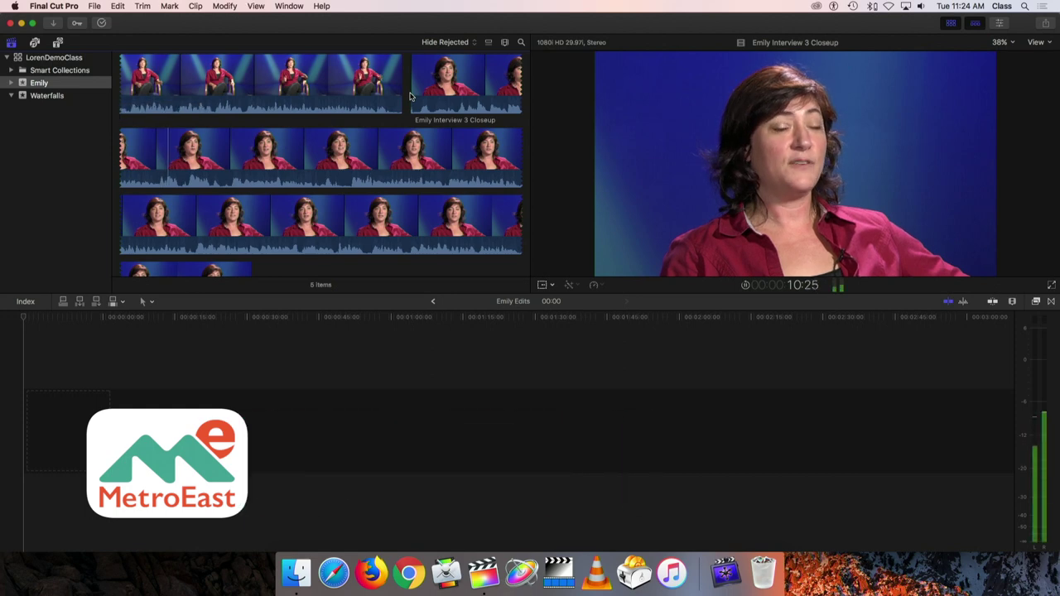
{"action": "key", "text": "space"}
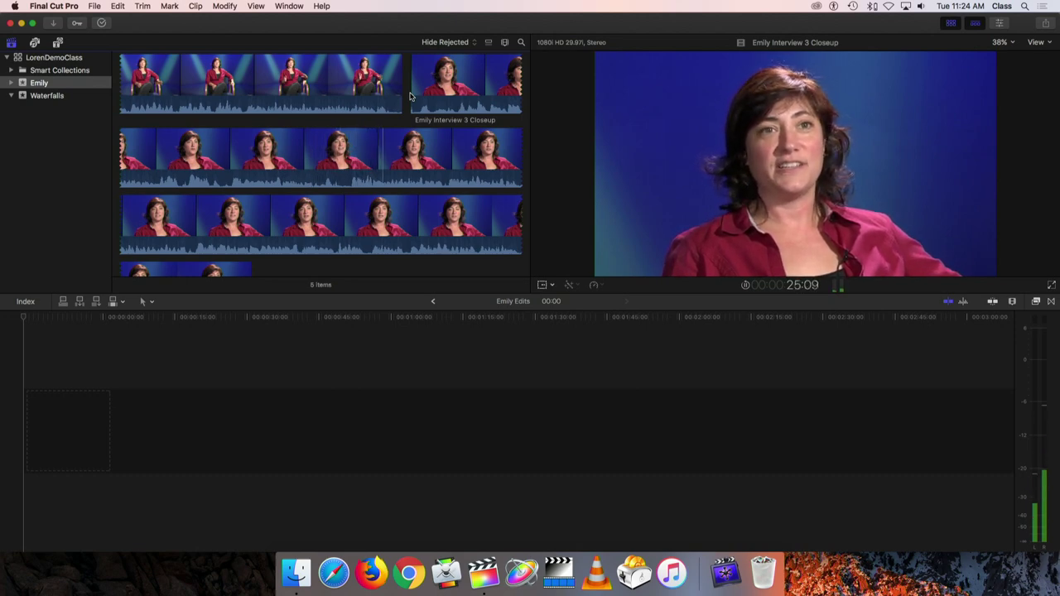
{"action": "key", "text": "ctrl+y"}
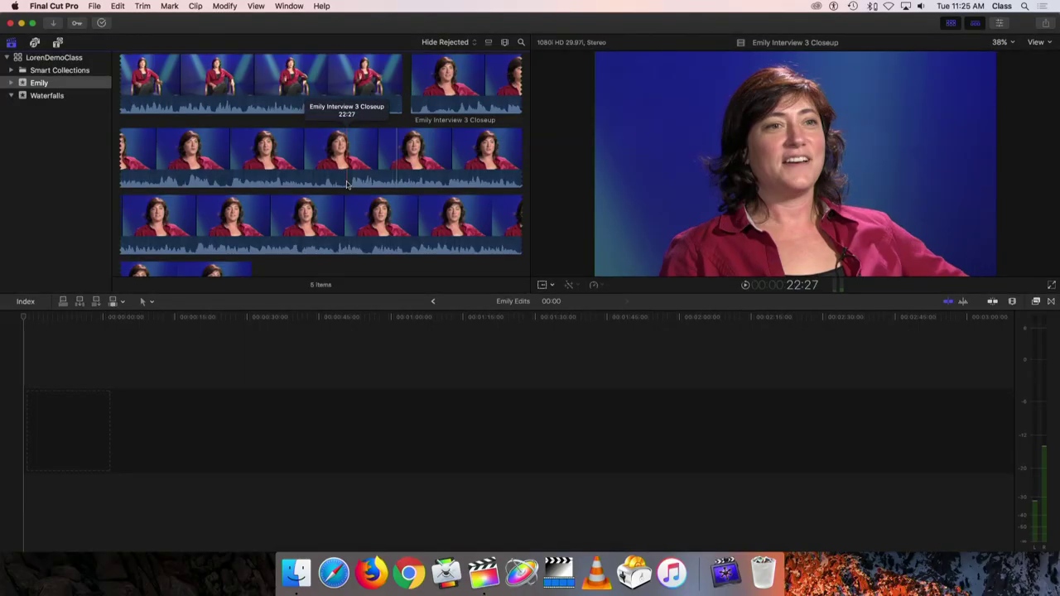
- Mark a range about 09:14 long in Emily Interview 3 Closeup, from about 22:16 to 32:00
{"action": "scroll", "coordinate": [347, 184], "scroll_direction": "up", "scroll_amount": 5}
{"action": "scroll", "coordinate": [347, 174], "scroll_direction": "down", "scroll_amount": 8}
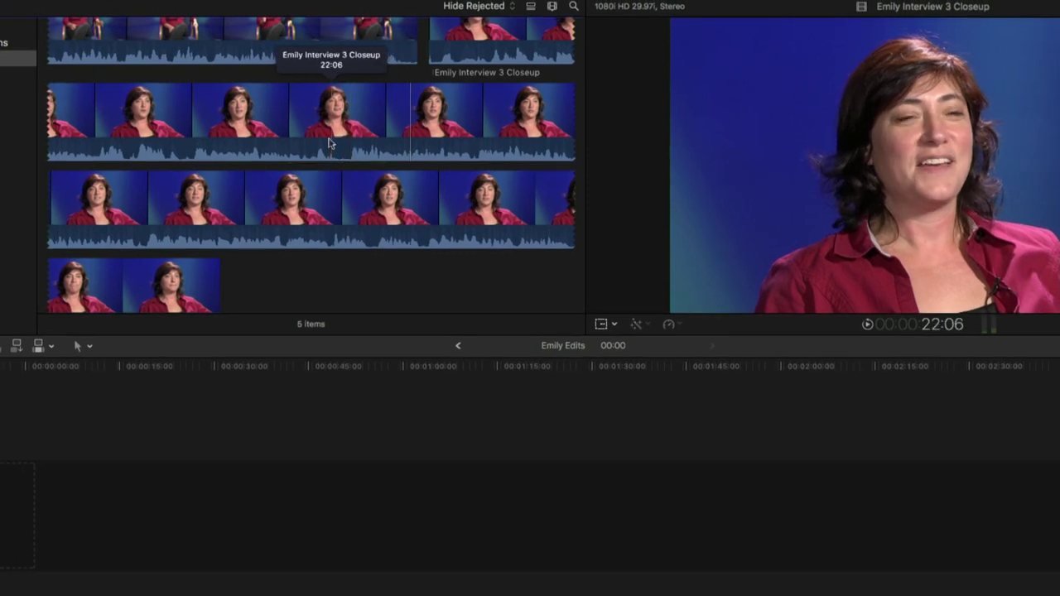
{"action": "scroll", "coordinate": [325, 142], "scroll_direction": "down", "scroll_amount": 2}
{"action": "scroll", "coordinate": [325, 141], "scroll_direction": "up", "scroll_amount": 5}
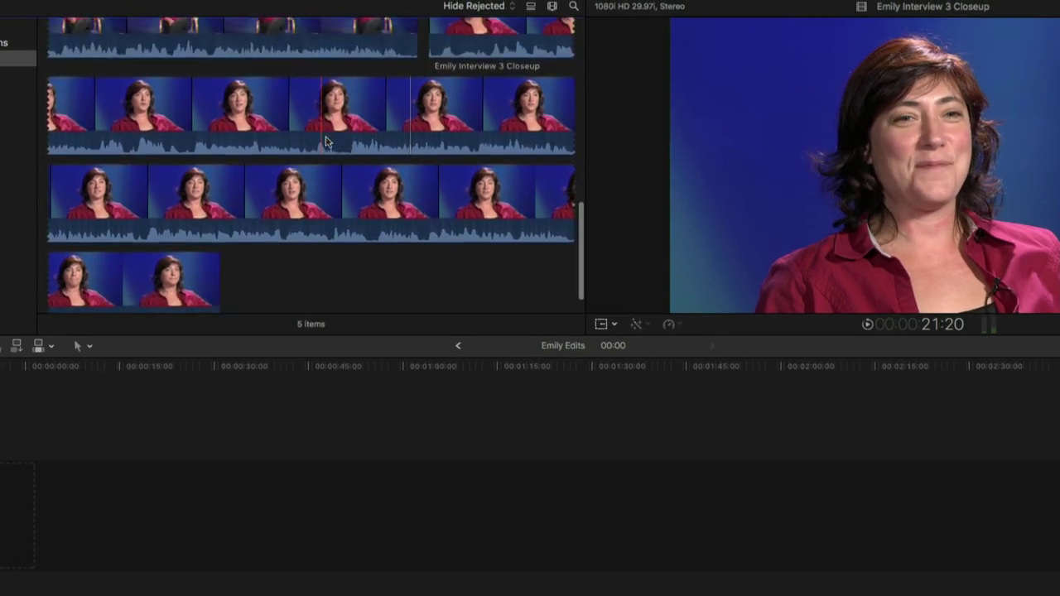
{"action": "scroll", "coordinate": [326, 141], "scroll_direction": "down", "scroll_amount": 5}
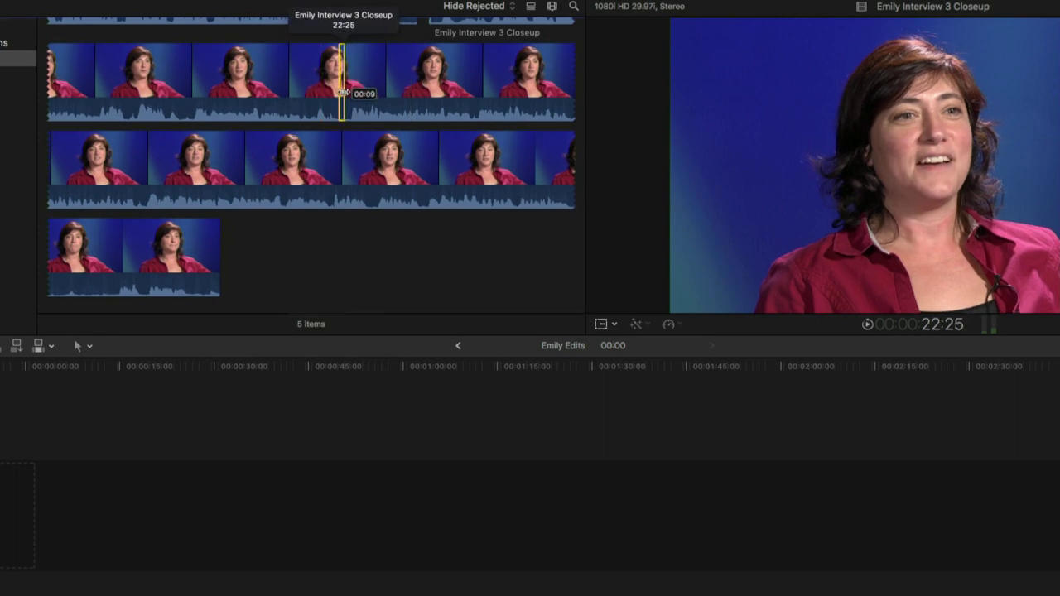
{"action": "left_click", "coordinate": [342, 91]}
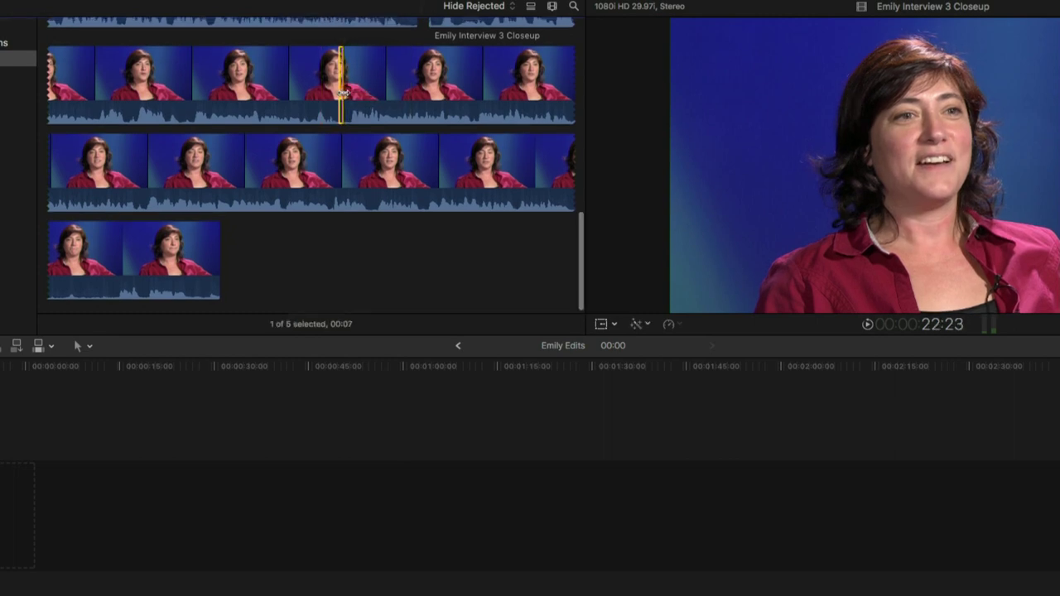
{"action": "left_click_drag", "start_coordinate": [348, 93], "coordinate": [477, 93]}
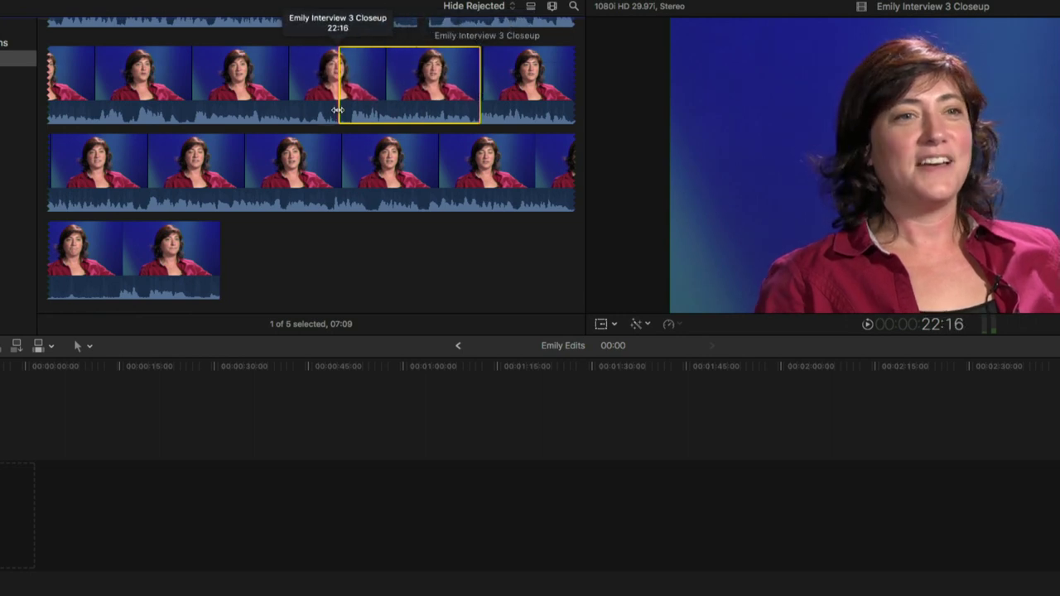
{"action": "left_click_drag", "start_coordinate": [481, 104], "coordinate": [523, 105]}
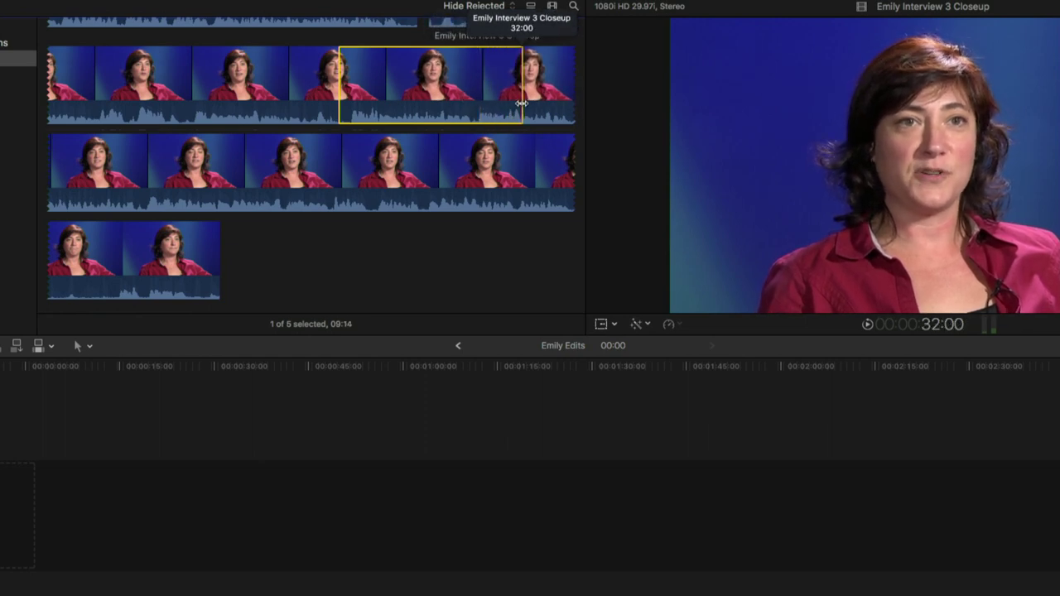
{"action": "left_click_drag", "start_coordinate": [522, 103], "coordinate": [522, 103]}
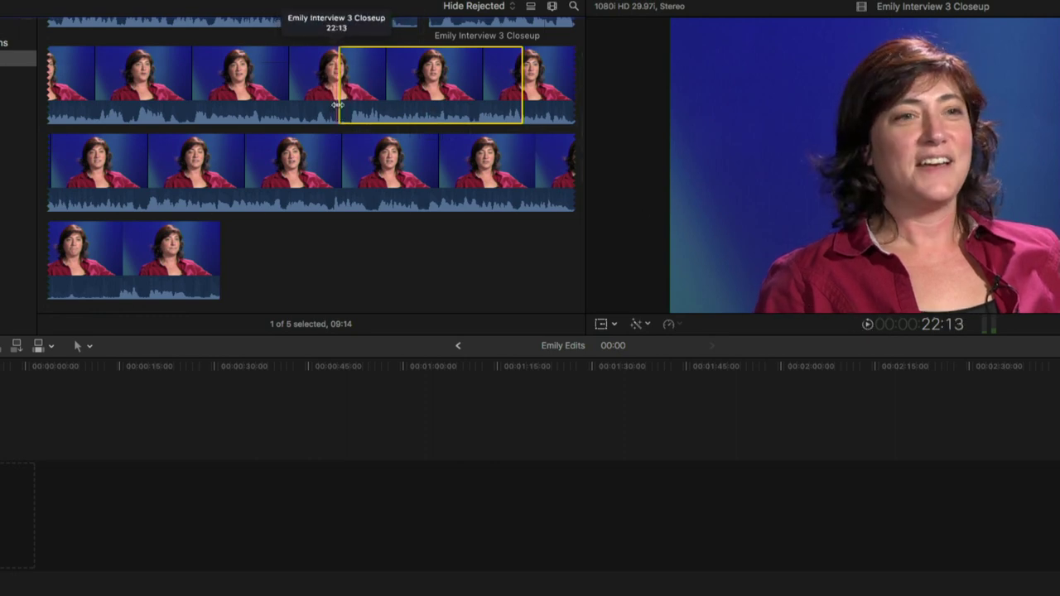
- Play the marked range in Emily Interview 3 Closeup and move its end earlier, making the range about 06:29 long
{"action": "key", "text": "space"}
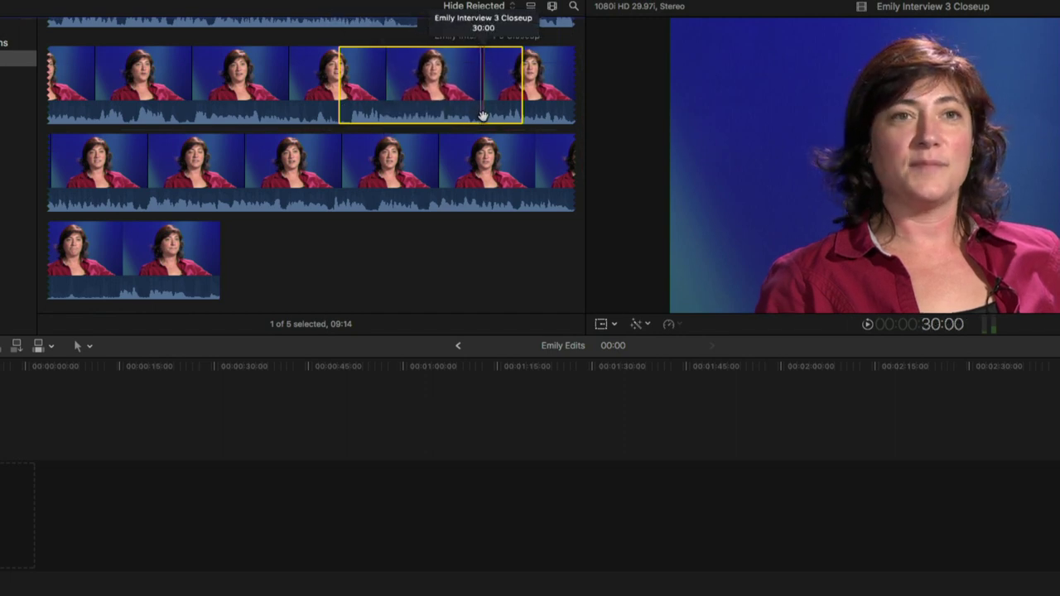
{"action": "scroll", "coordinate": [481, 116], "scroll_direction": "up", "scroll_amount": 2}
{"action": "scroll", "coordinate": [481, 179], "scroll_direction": "up", "scroll_amount": 3}
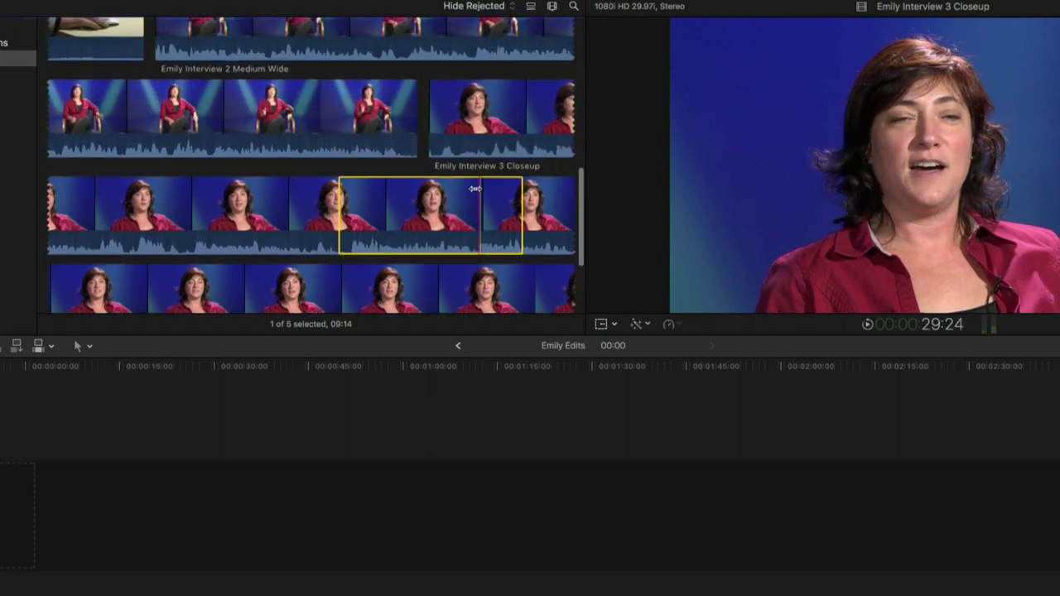
{"action": "scroll", "coordinate": [474, 258], "scroll_direction": "down", "scroll_amount": 1}
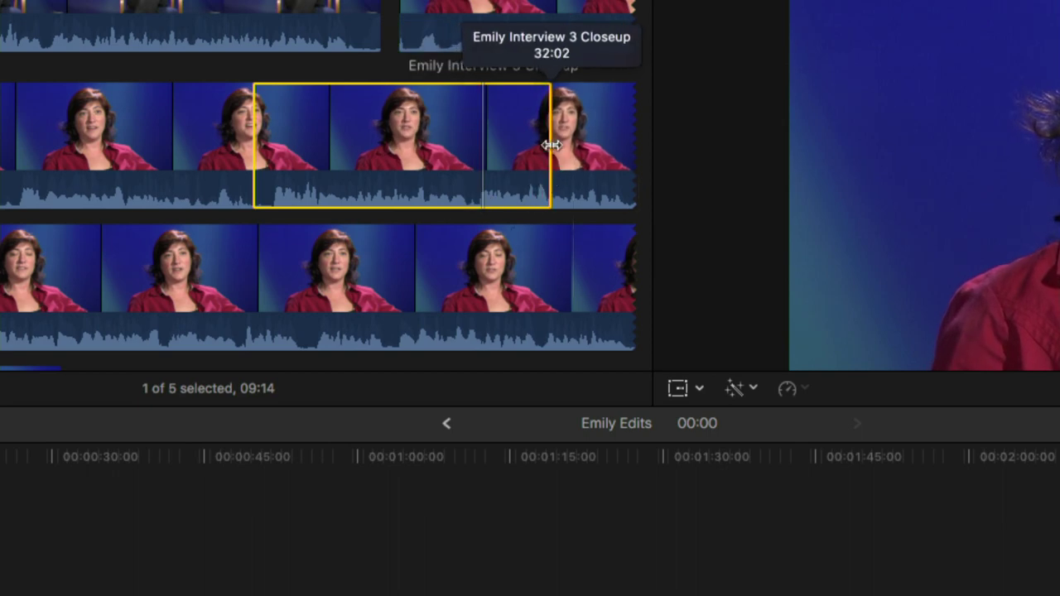
{"action": "left_click_drag", "start_coordinate": [550, 161], "coordinate": [471, 163]}
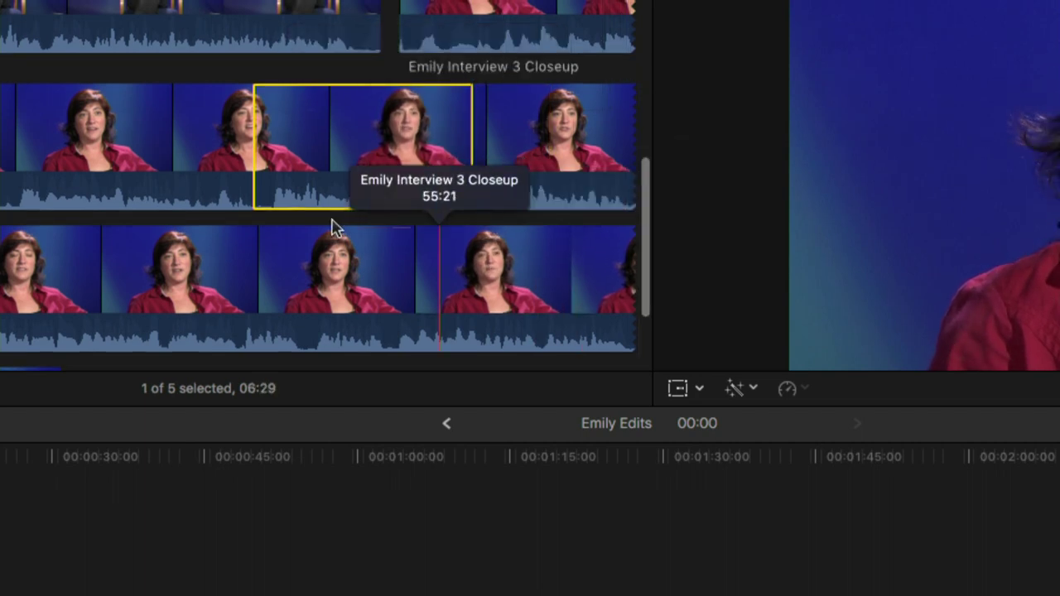
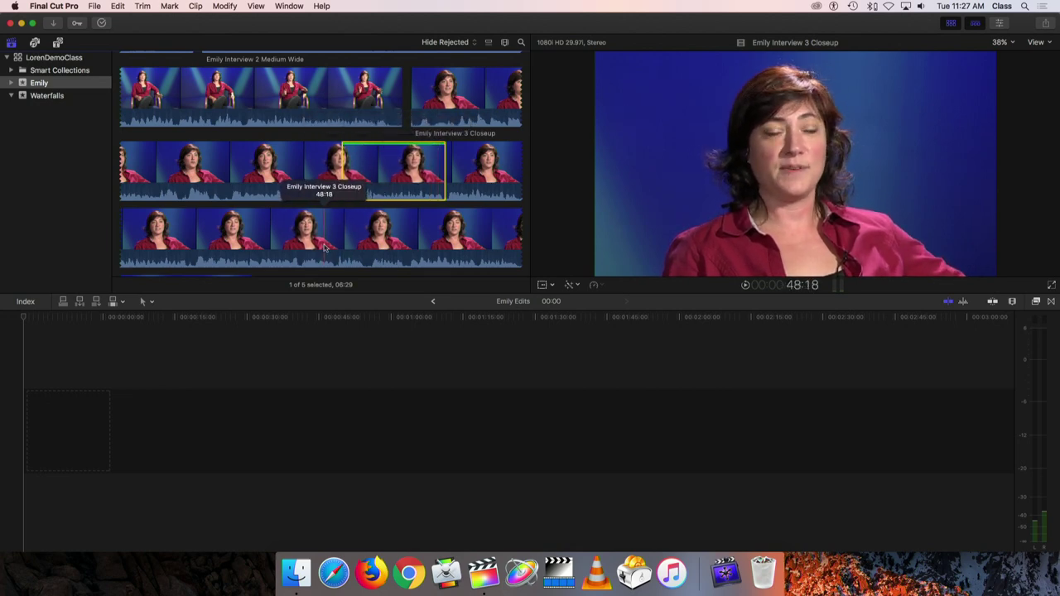
- Try different start and end points around the favorited part of Emily Interview 3 Closeup, reselecting the favorited range in between
{"action": "left_click_drag", "start_coordinate": [447, 178], "coordinate": [488, 166]}
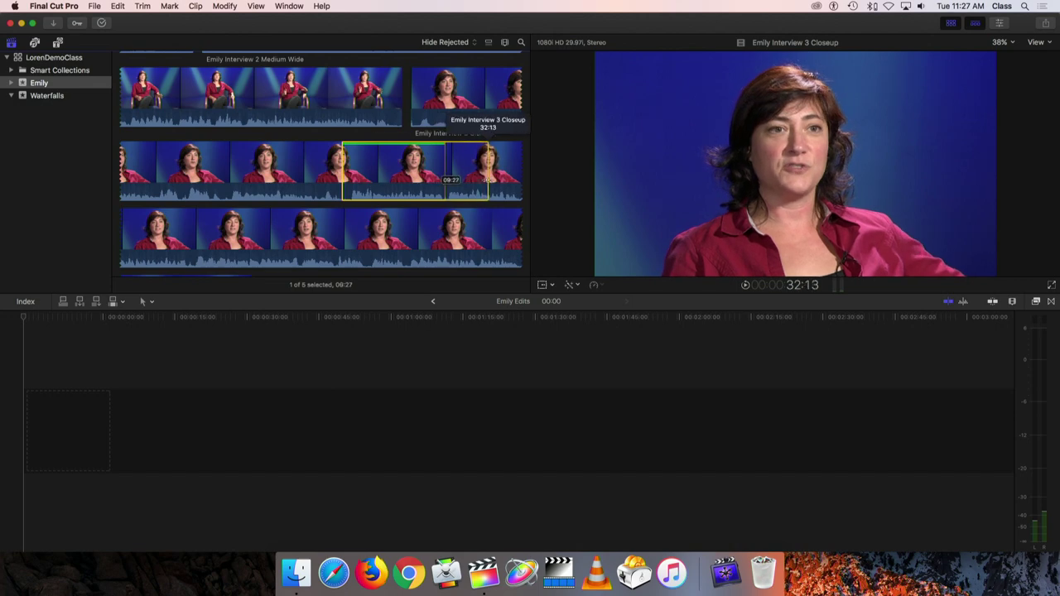
{"action": "key", "text": "i"}
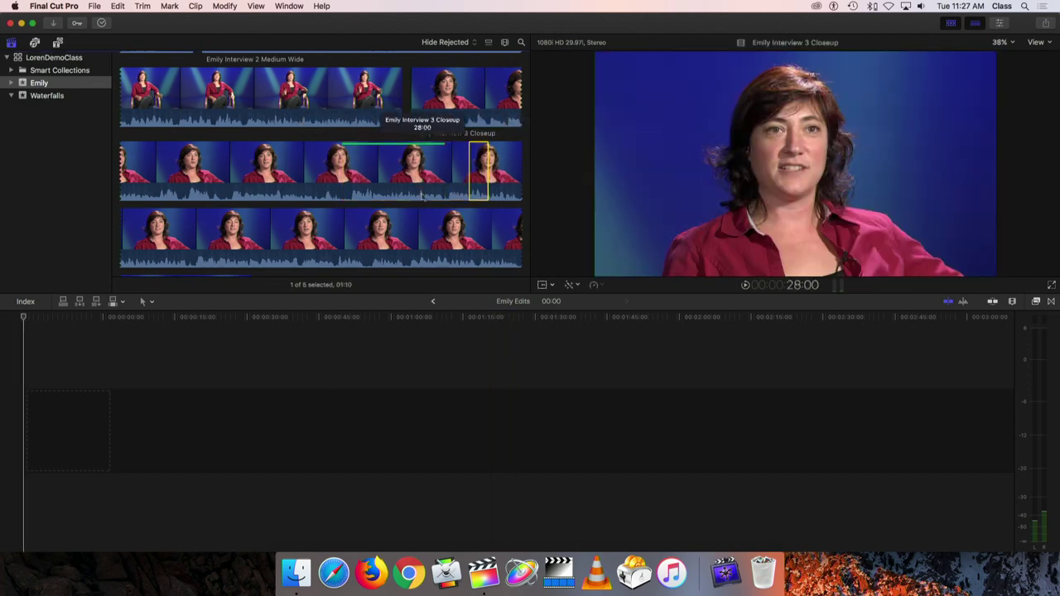
{"action": "left_click", "coordinate": [393, 148]}
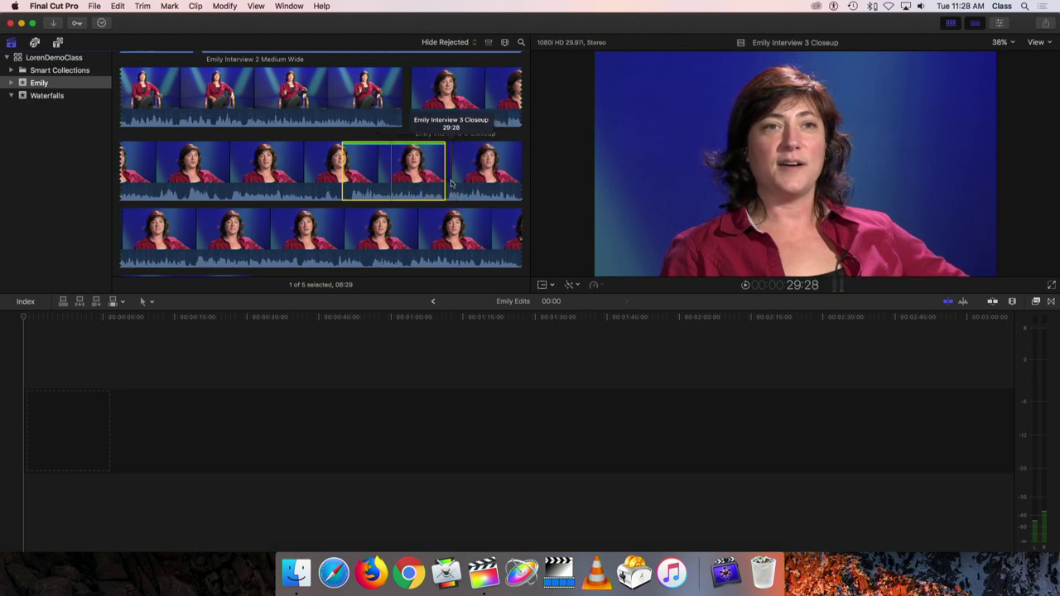
{"action": "mouse_move", "coordinate": [445, 180]}
{"action": "left_mouse_down"}
{"action": "mouse_move", "coordinate": [461, 180]}
{"action": "mouse_move", "coordinate": [442, 179]}
{"action": "left_mouse_up"}
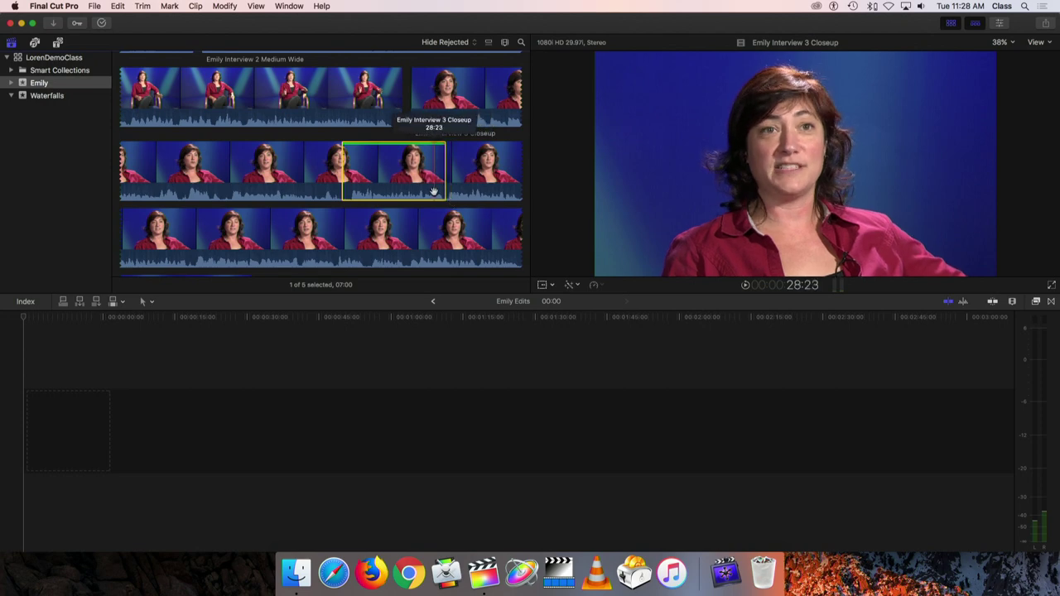
- Mark a range about 11:29 long from about 39:24 in Emily Interview 3 Closeup and make it a favorite
{"action": "key", "text": "space"}
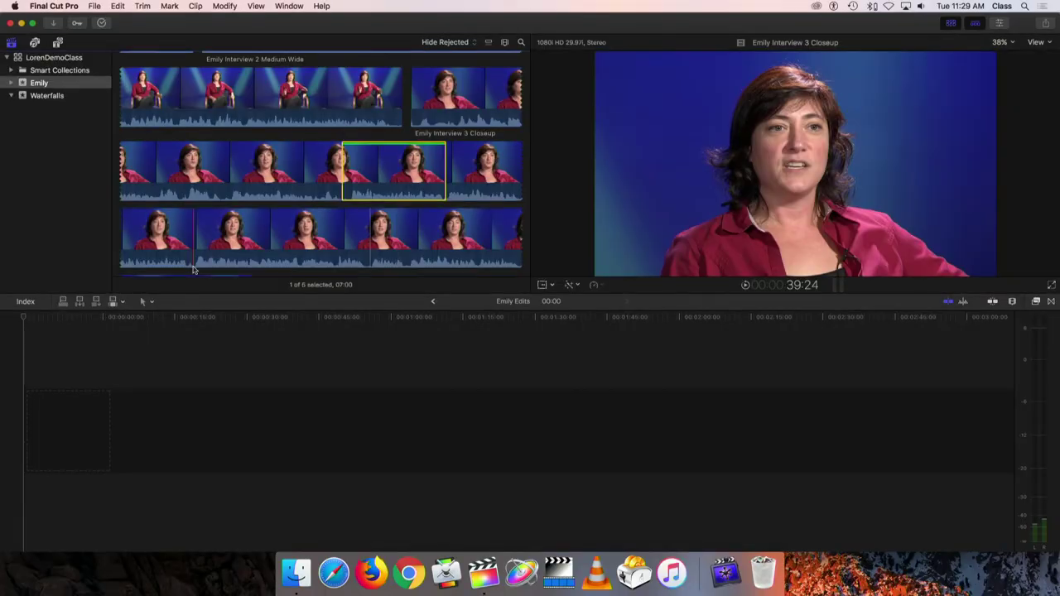
{"action": "key", "text": "i"}
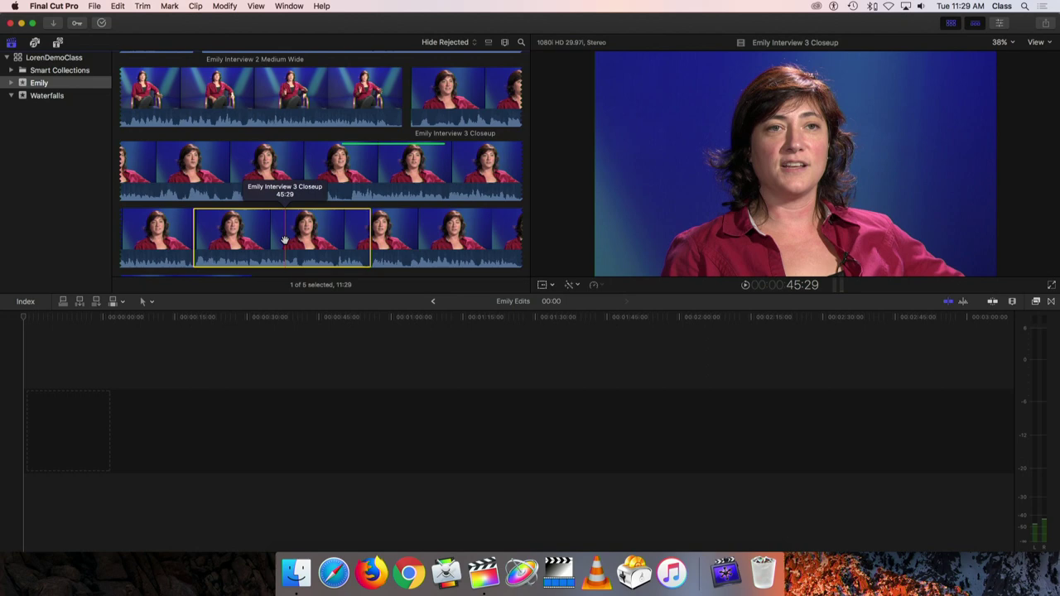
{"action": "key", "text": "f"}
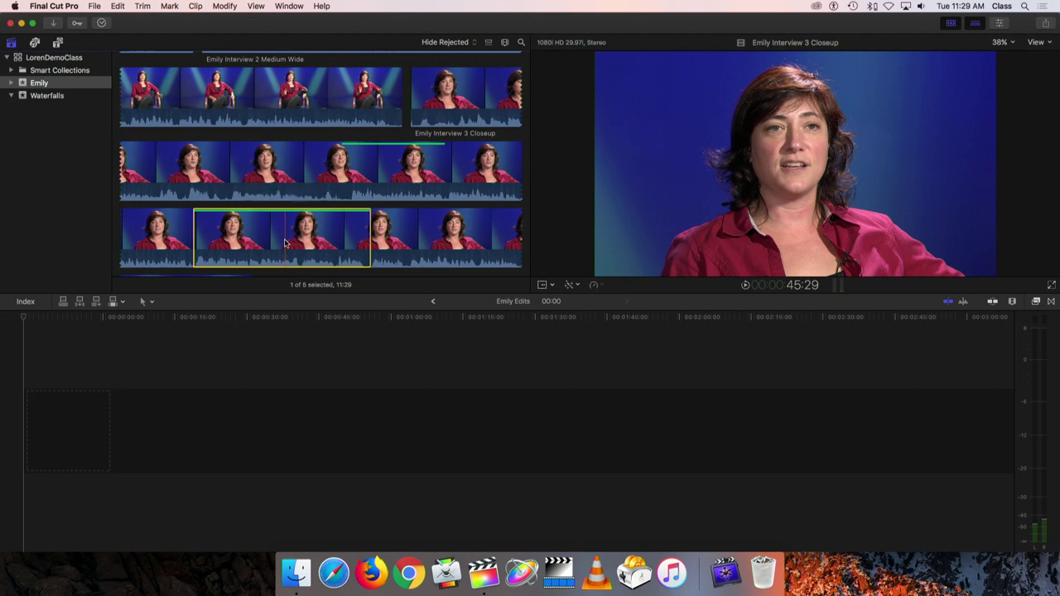
- Add the favorited 06:29 range and the favorited 11:29 range, in that order, to the Emily Edits timeline
{"action": "left_click", "coordinate": [377, 148]}
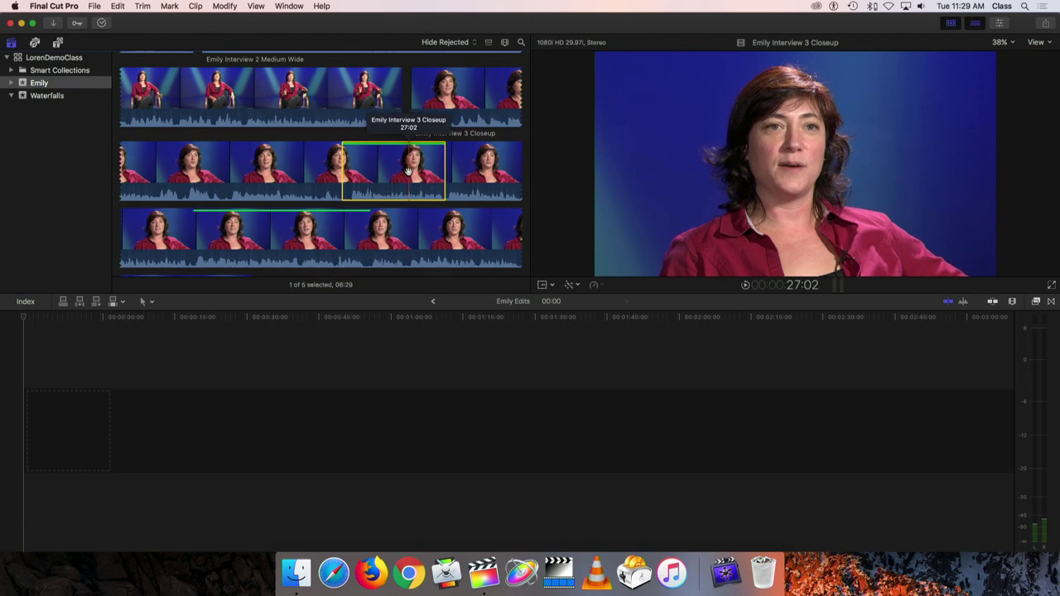
{"action": "left_click_drag", "start_coordinate": [401, 215], "coordinate": [303, 416]}
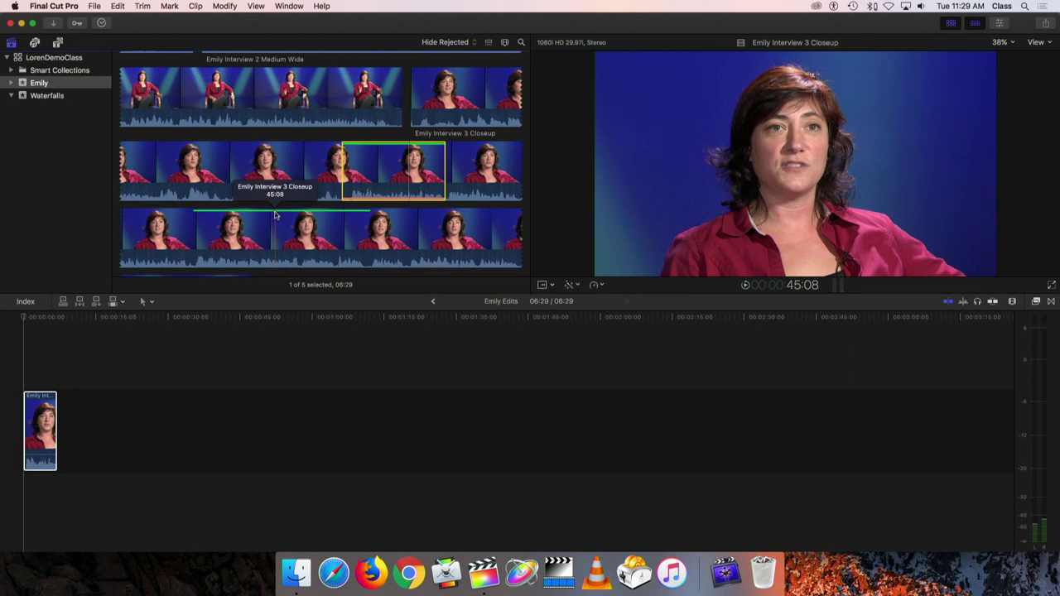
{"action": "left_click", "coordinate": [276, 215]}
{"action": "left_click_drag", "start_coordinate": [275, 218], "coordinate": [253, 404]}
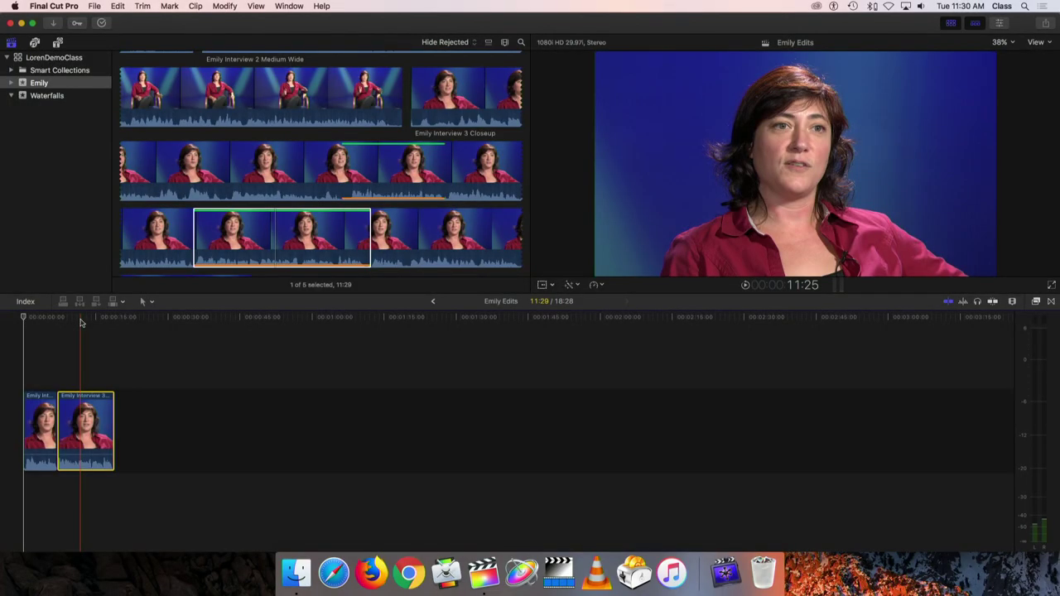
- Skim the two clips in the Emily Edits timeline with the playhead and select each clip in turn
{"action": "left_click_drag", "start_coordinate": [80, 322], "coordinate": [23, 321]}
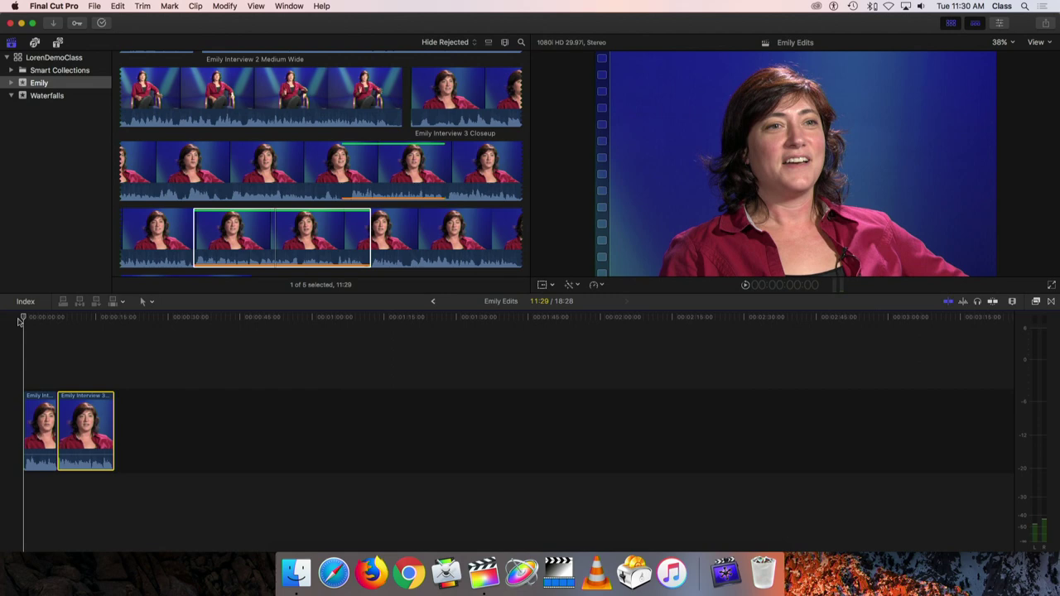
{"action": "left_click_drag", "start_coordinate": [20, 322], "coordinate": [20, 321]}
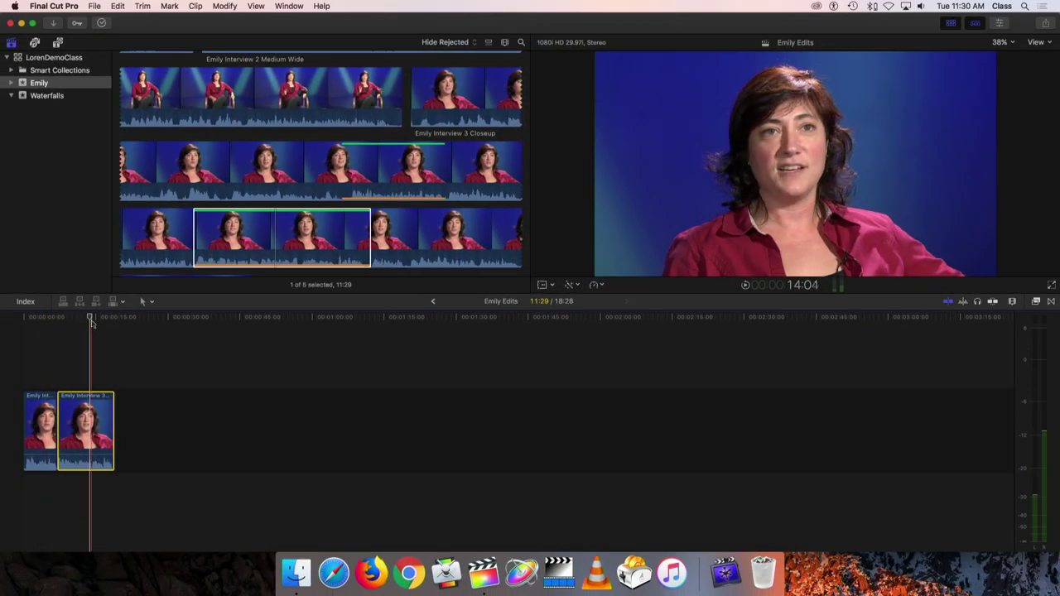
{"action": "left_click_drag", "start_coordinate": [98, 314], "coordinate": [38, 325]}
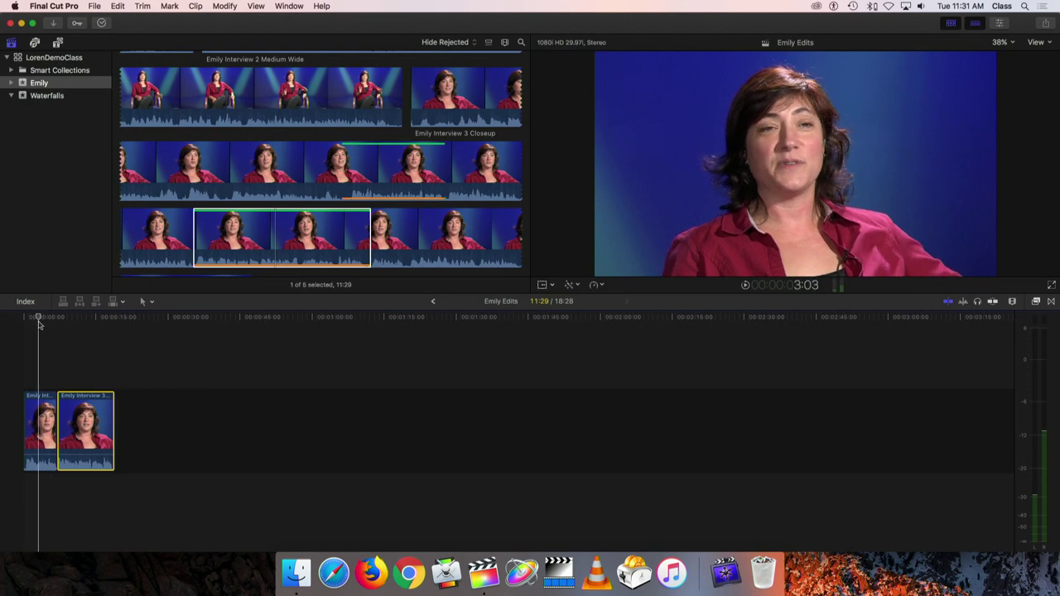
{"action": "left_click", "coordinate": [48, 400]}
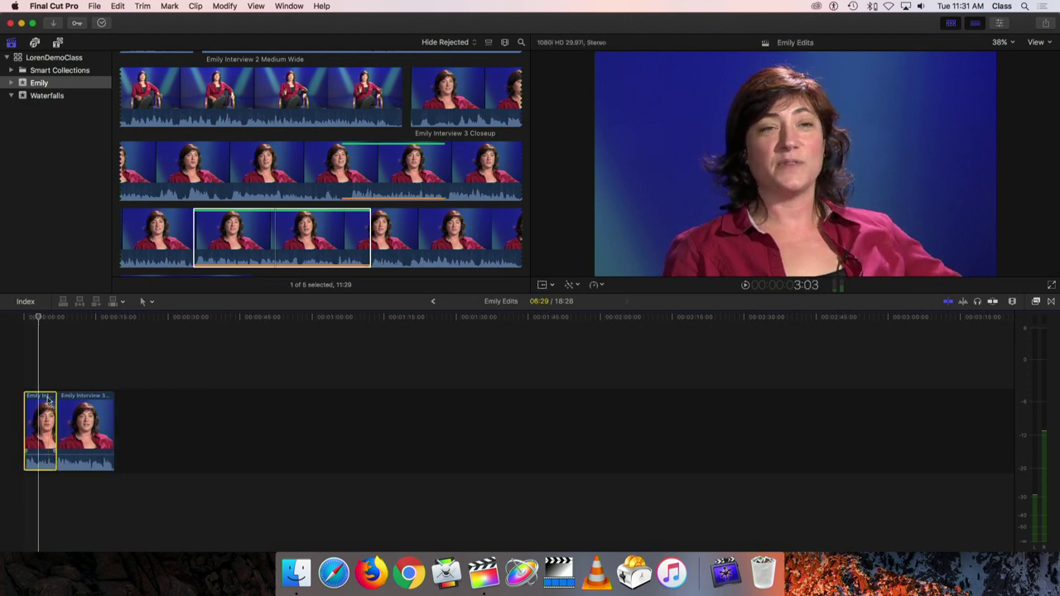
{"action": "left_click", "coordinate": [83, 414]}
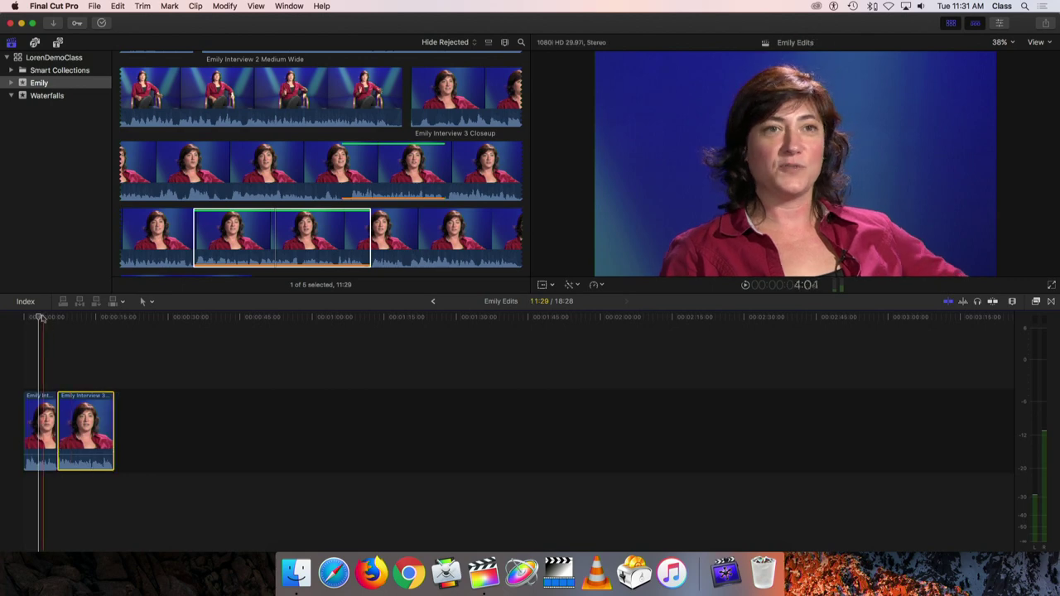
{"action": "left_click_drag", "start_coordinate": [39, 318], "coordinate": [39, 320]}
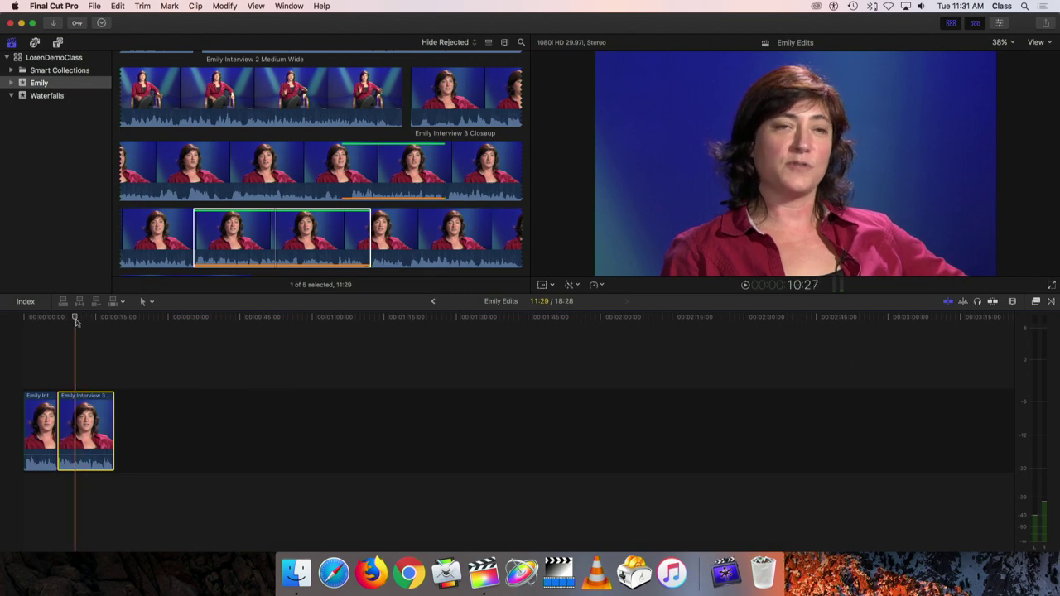
- Play Emily Edits from its beginning, and park the playhead at about 10:27 over the second clip
{"action": "left_click_drag", "start_coordinate": [74, 321], "coordinate": [22, 321]}
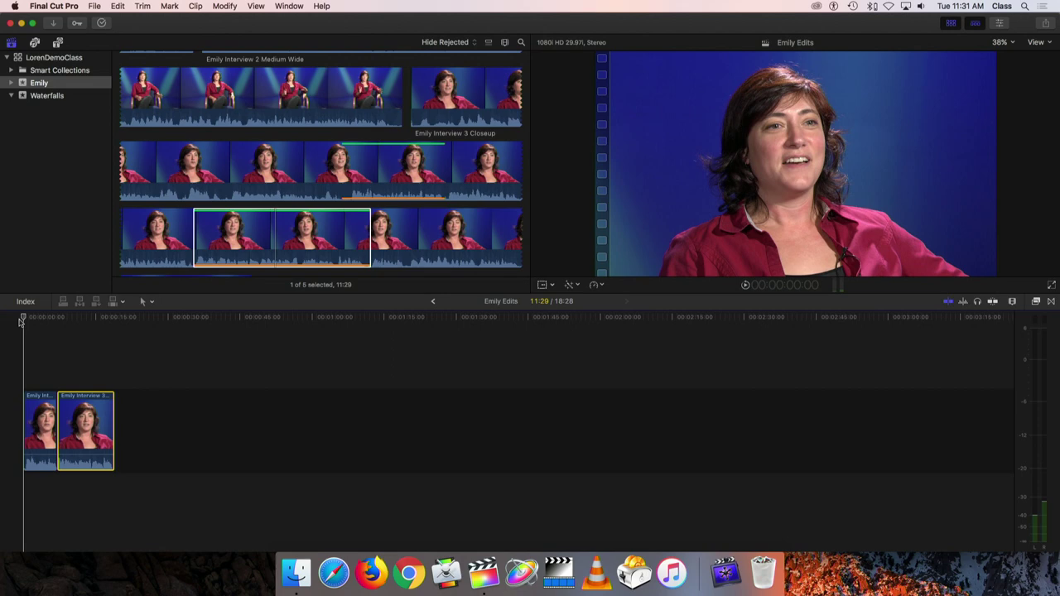
{"action": "key", "text": "space"}
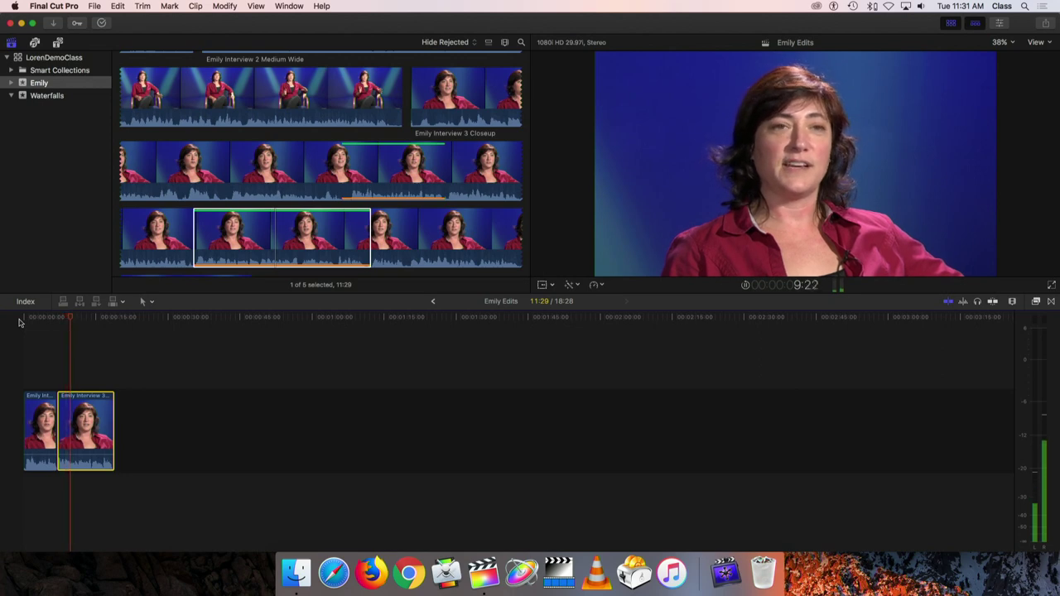
{"action": "left_click", "coordinate": [75, 321]}
{"action": "mouse_move", "coordinate": [75, 321]}
{"action": "left_mouse_down"}
{"action": "mouse_move", "coordinate": [43, 322]}
{"action": "mouse_move", "coordinate": [81, 328]}
{"action": "left_mouse_up"}
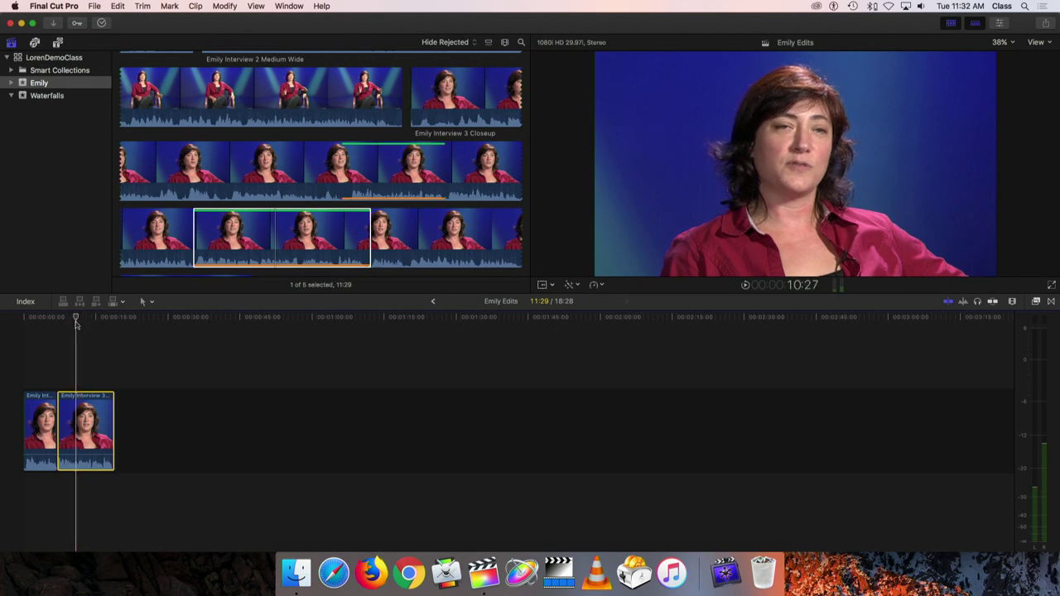
{"action": "left_click", "coordinate": [88, 396]}
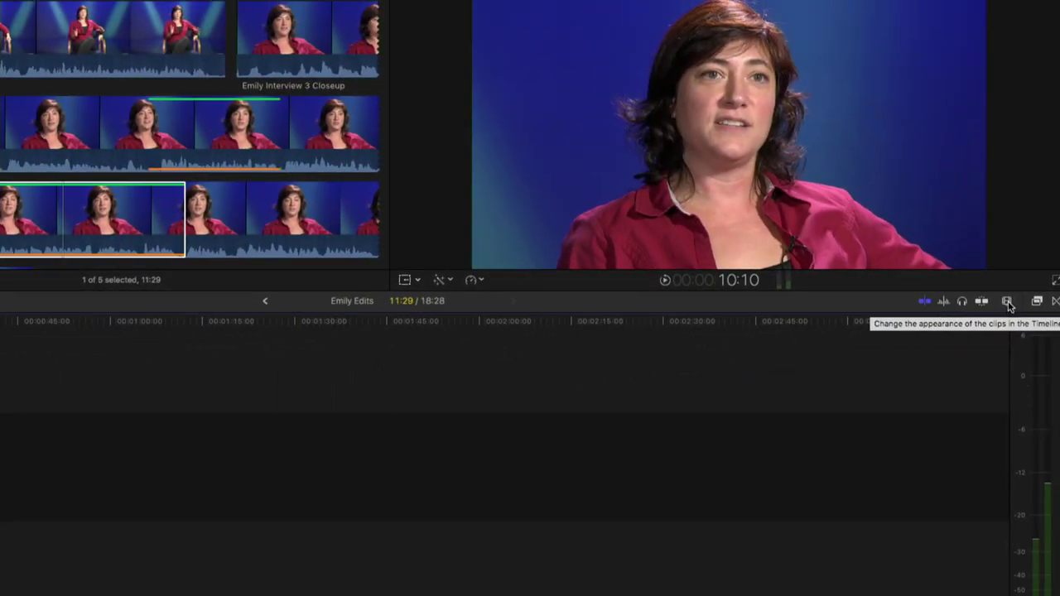
- Try out different timeline zoom levels in the clip appearance settings, returning to the wider view, and move the playhead past the clips
{"action": "left_click", "coordinate": [1008, 302]}
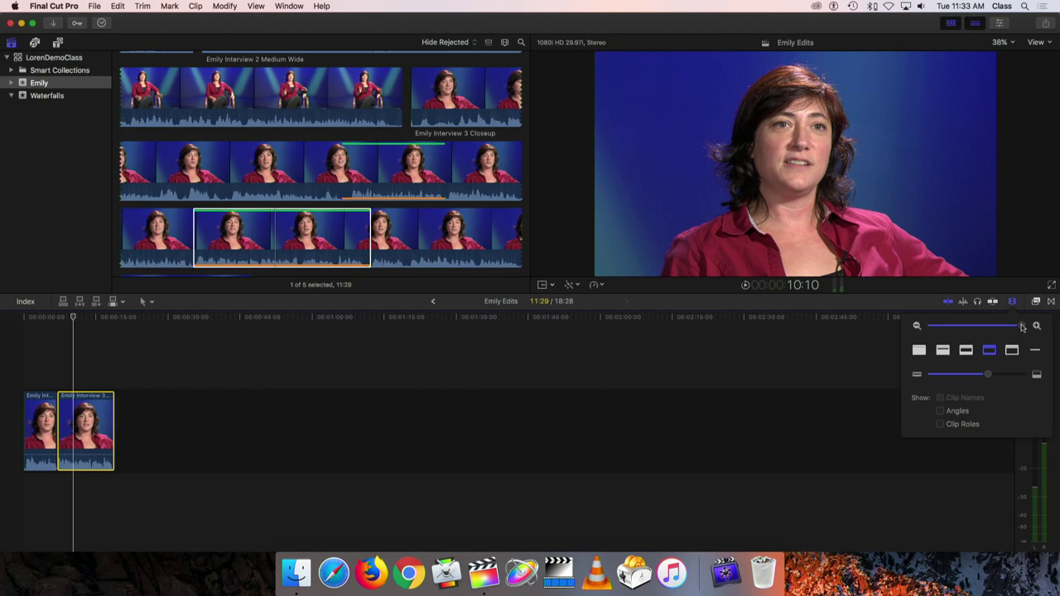
{"action": "left_click_drag", "start_coordinate": [1023, 328], "coordinate": [927, 327]}
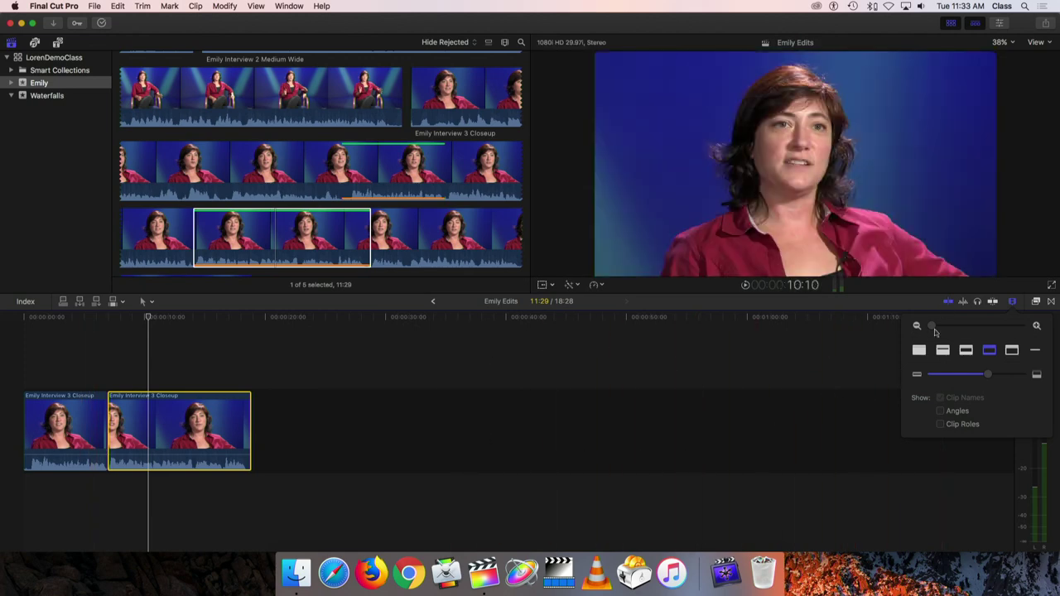
{"action": "left_click_drag", "start_coordinate": [932, 329], "coordinate": [980, 327]}
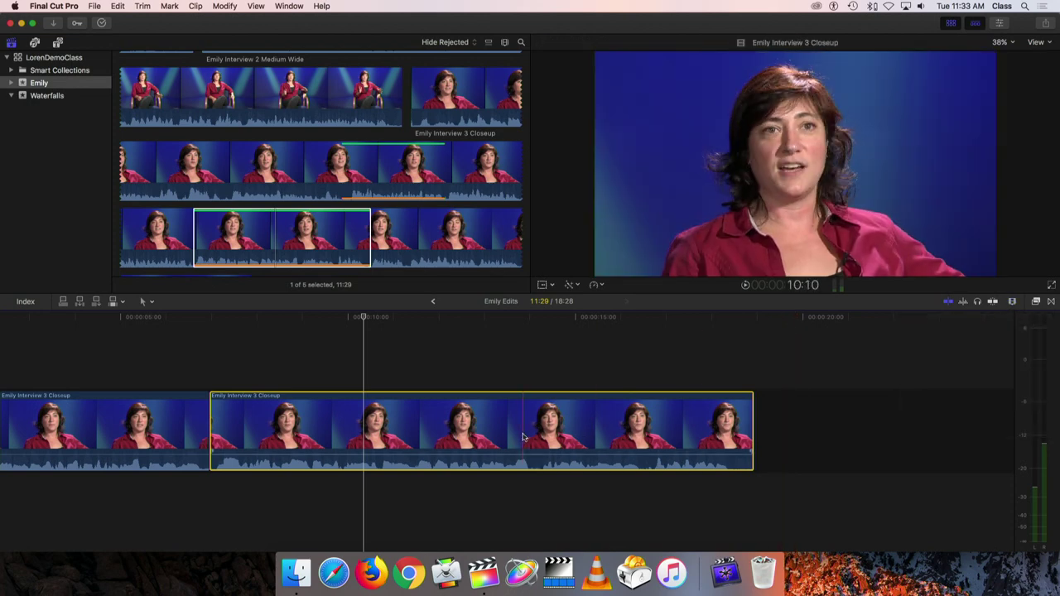
{"action": "left_click", "coordinate": [1012, 302]}
{"action": "left_click_drag", "start_coordinate": [980, 328], "coordinate": [849, 334]}
{"action": "left_click_drag", "start_coordinate": [486, 321], "coordinate": [627, 325]}
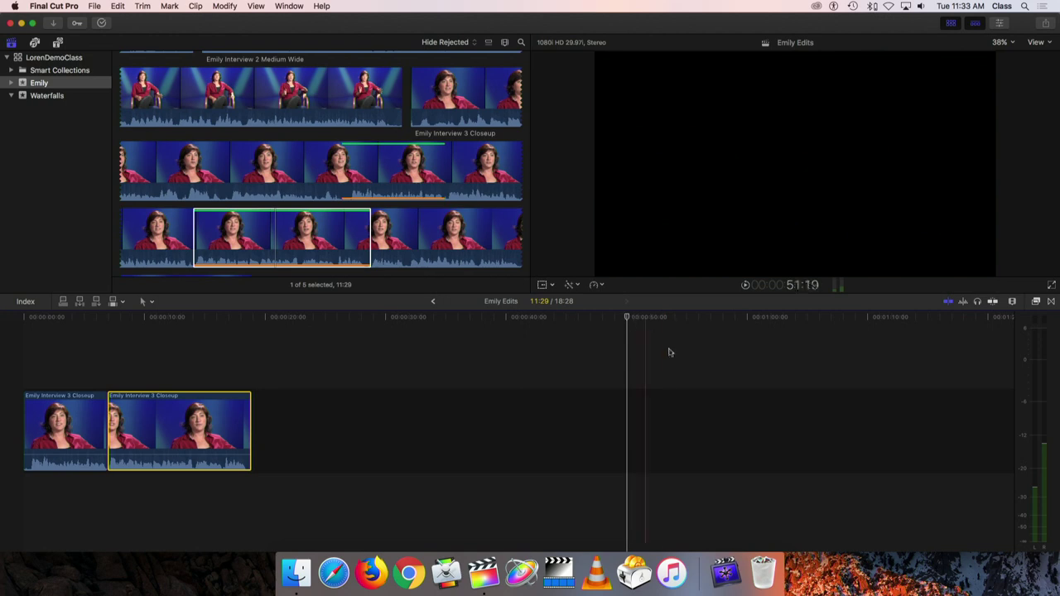
- Reduce the height of the timeline clips and move the playhead to about 8:11 over the second clip
{"action": "left_click", "coordinate": [1013, 304]}
{"action": "left_click_drag", "start_coordinate": [991, 377], "coordinate": [943, 379]}
{"action": "mouse_move", "coordinate": [986, 374]}
{"action": "left_mouse_down"}
{"action": "mouse_move", "coordinate": [932, 375]}
{"action": "mouse_move", "coordinate": [1007, 375]}
{"action": "mouse_move", "coordinate": [975, 380]}
{"action": "left_mouse_up"}
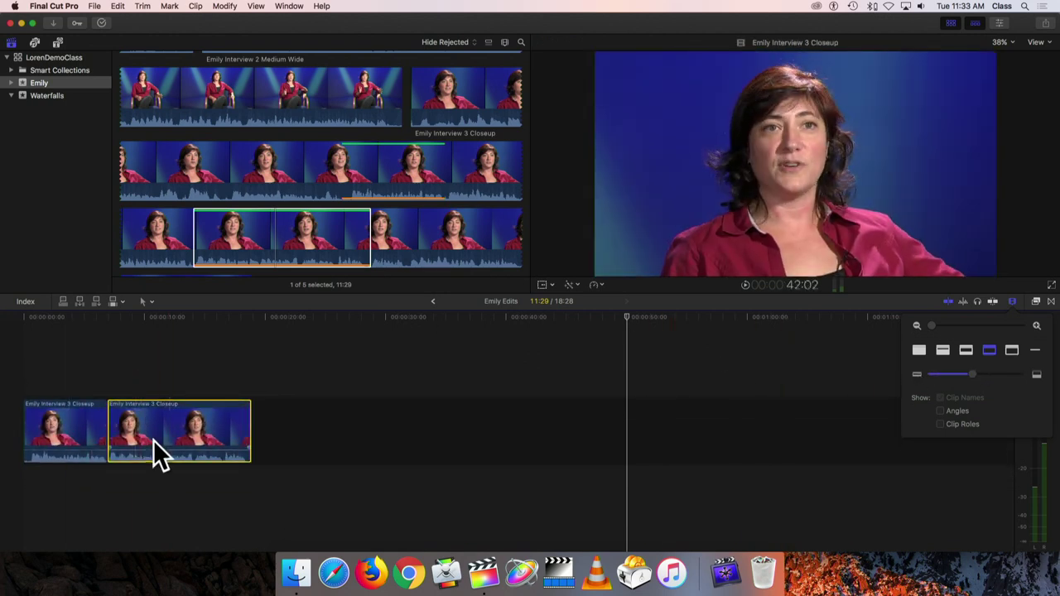
{"action": "left_click", "coordinate": [606, 320]}
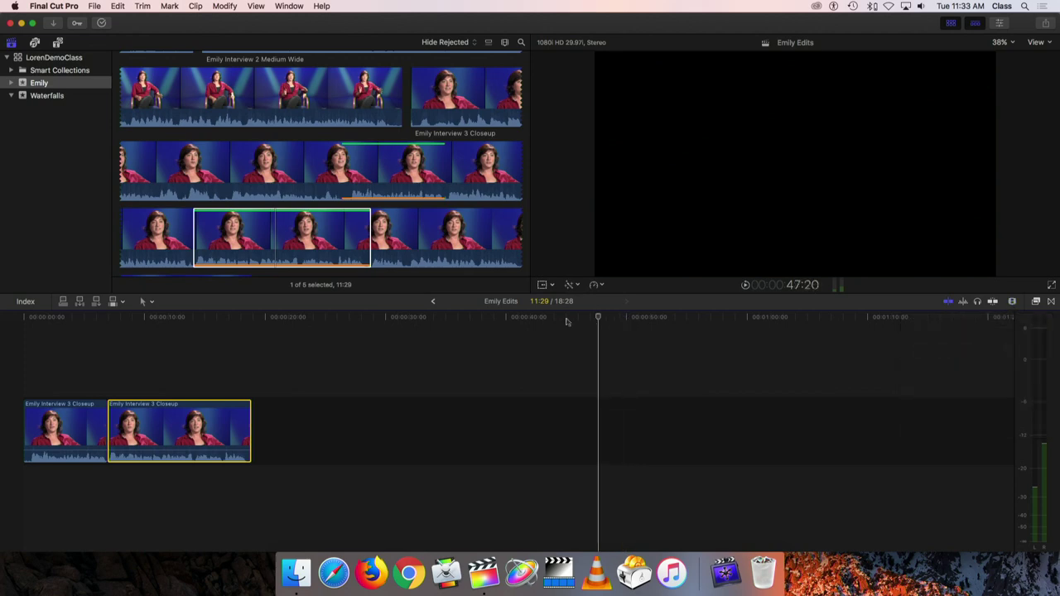
{"action": "left_click_drag", "start_coordinate": [142, 330], "coordinate": [125, 330]}
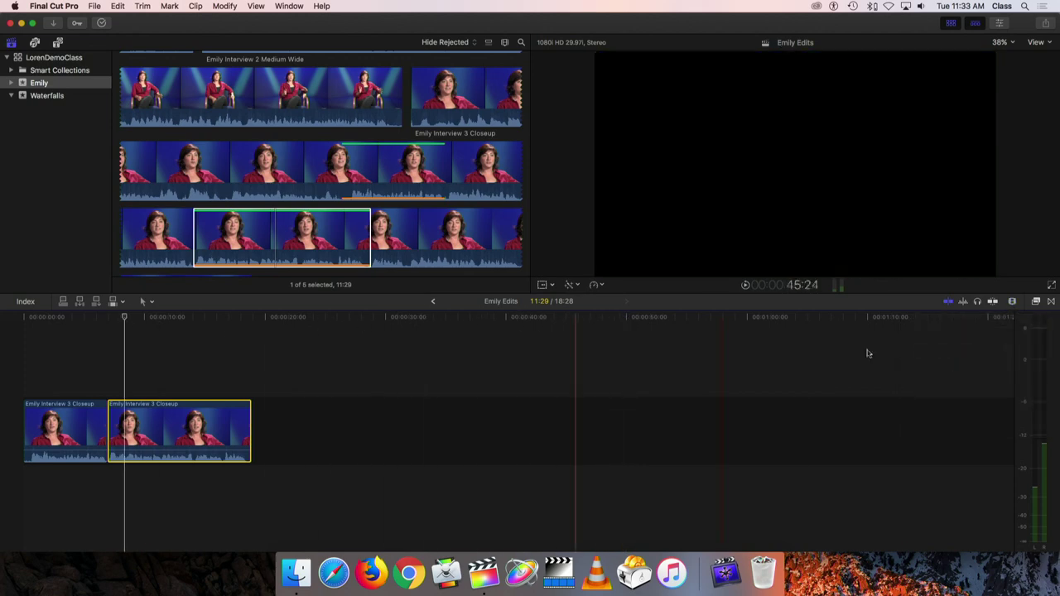
- Zoom the timeline in so both clips fill about half its width, and increase the clip height
{"action": "left_click", "coordinate": [1014, 303]}
{"action": "left_click_drag", "start_coordinate": [931, 329], "coordinate": [965, 329]}
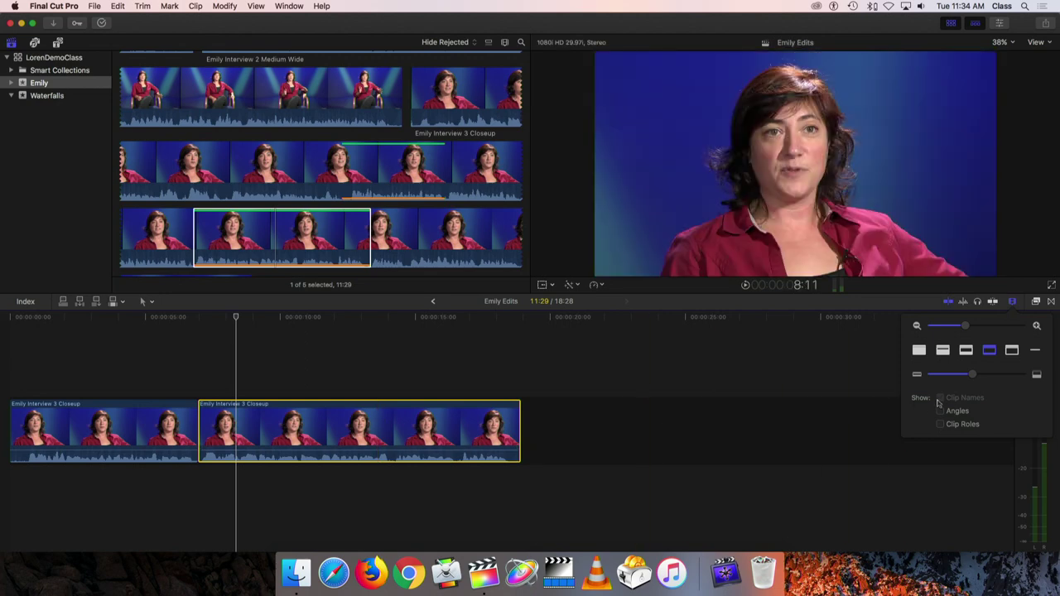
{"action": "mouse_move", "coordinate": [975, 378]}
{"action": "left_mouse_down"}
{"action": "mouse_move", "coordinate": [1036, 375]}
{"action": "mouse_move", "coordinate": [945, 375]}
{"action": "mouse_move", "coordinate": [990, 374]}
{"action": "left_mouse_up"}
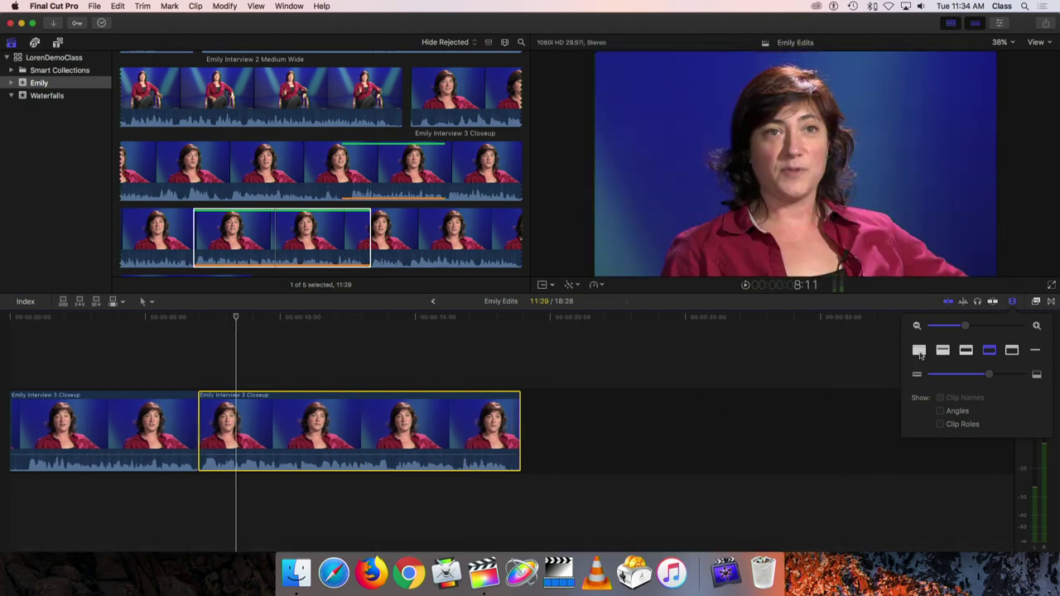
- Compare the waveform-only, filmstrip-only and mixed clip displays in the timeline, ending with small filmstrips above large waveforms
{"action": "left_click", "coordinate": [920, 351]}
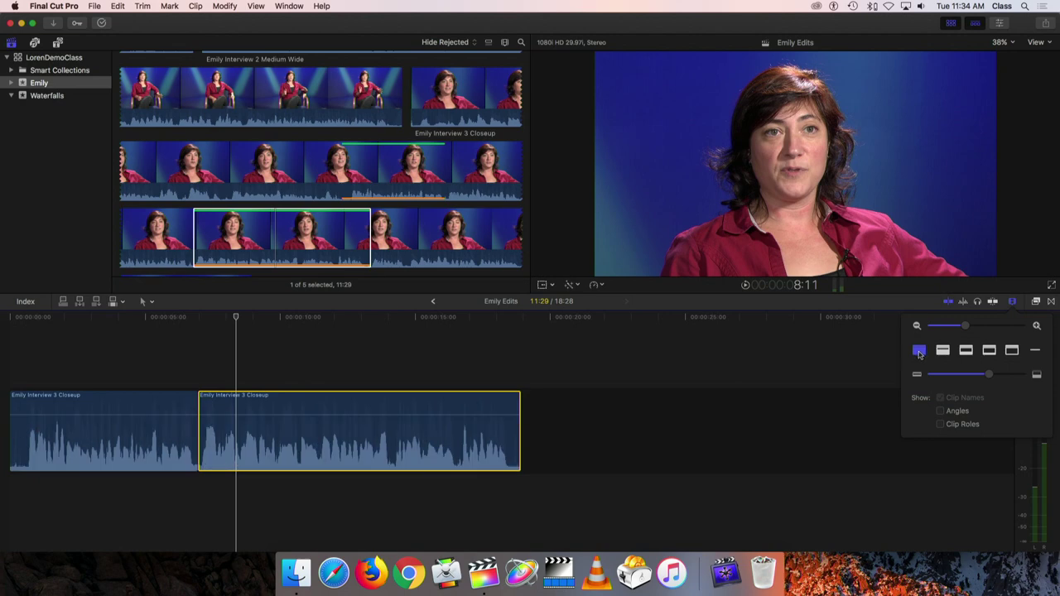
{"action": "left_click", "coordinate": [1011, 351]}
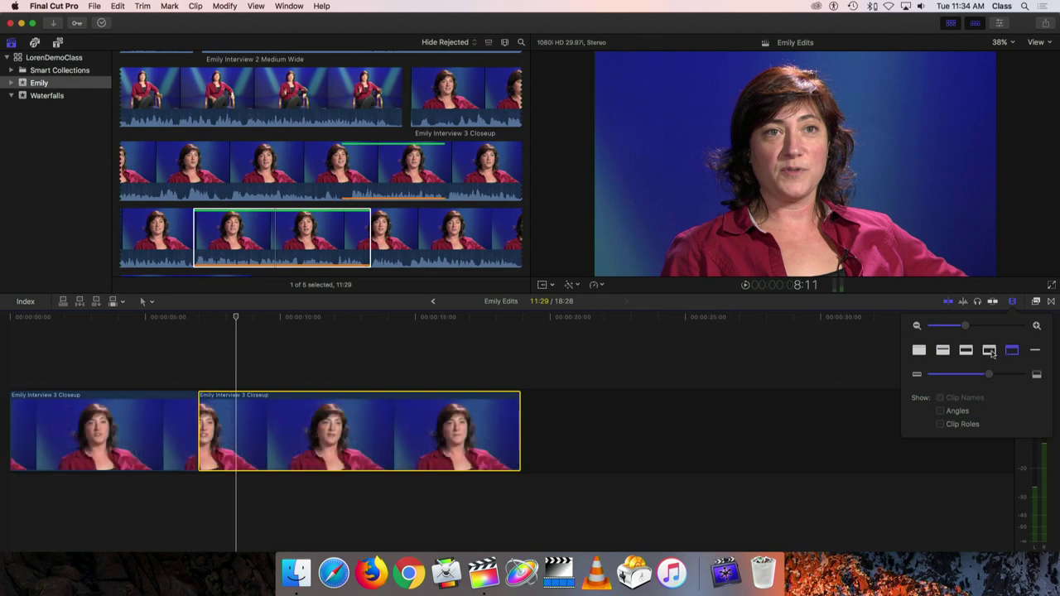
{"action": "left_click", "coordinate": [990, 351]}
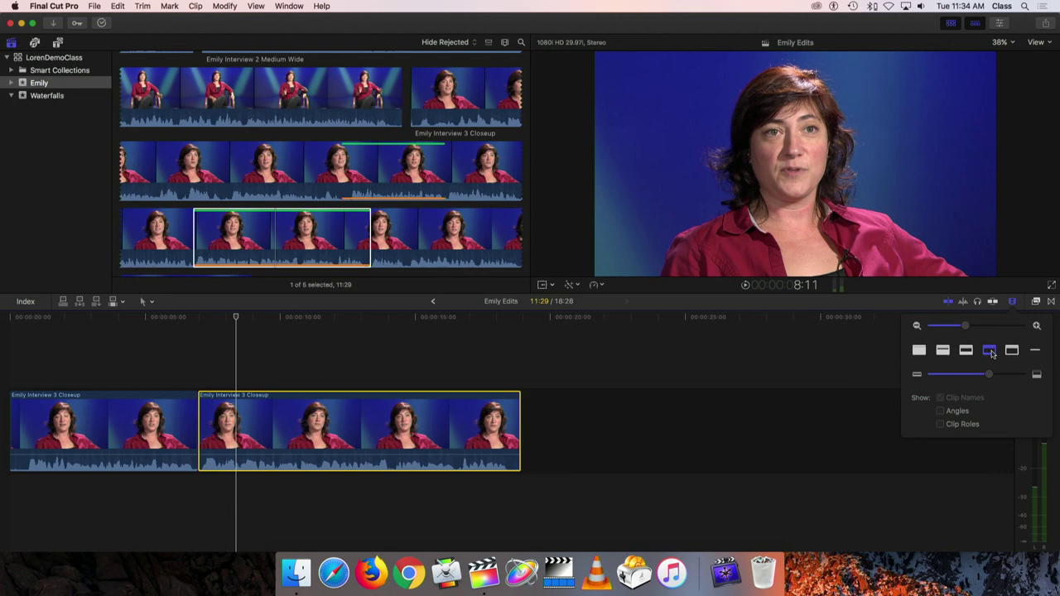
{"action": "left_click", "coordinate": [966, 351]}
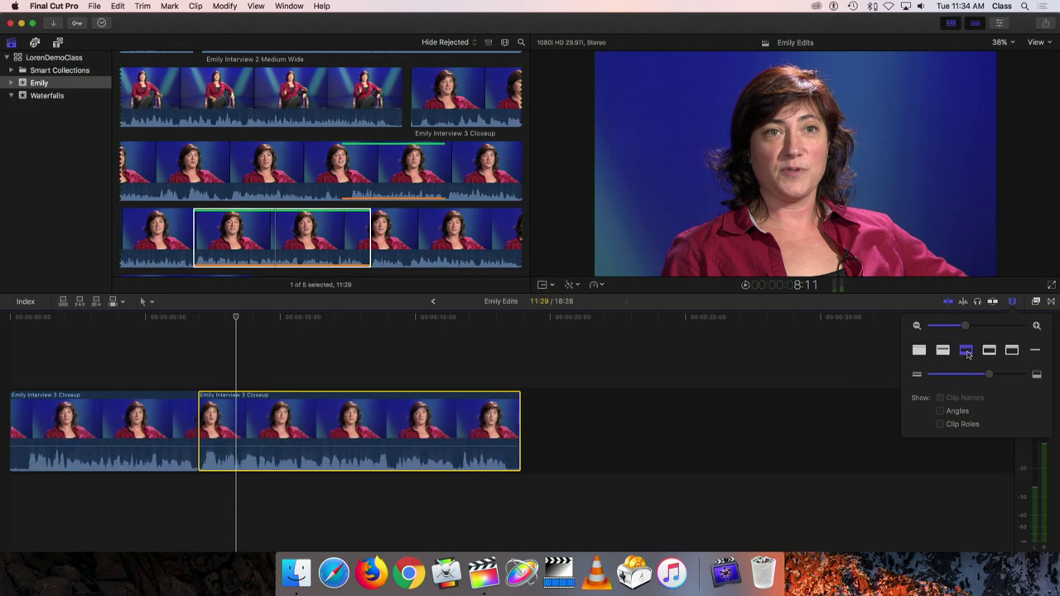
{"action": "left_click", "coordinate": [944, 351]}
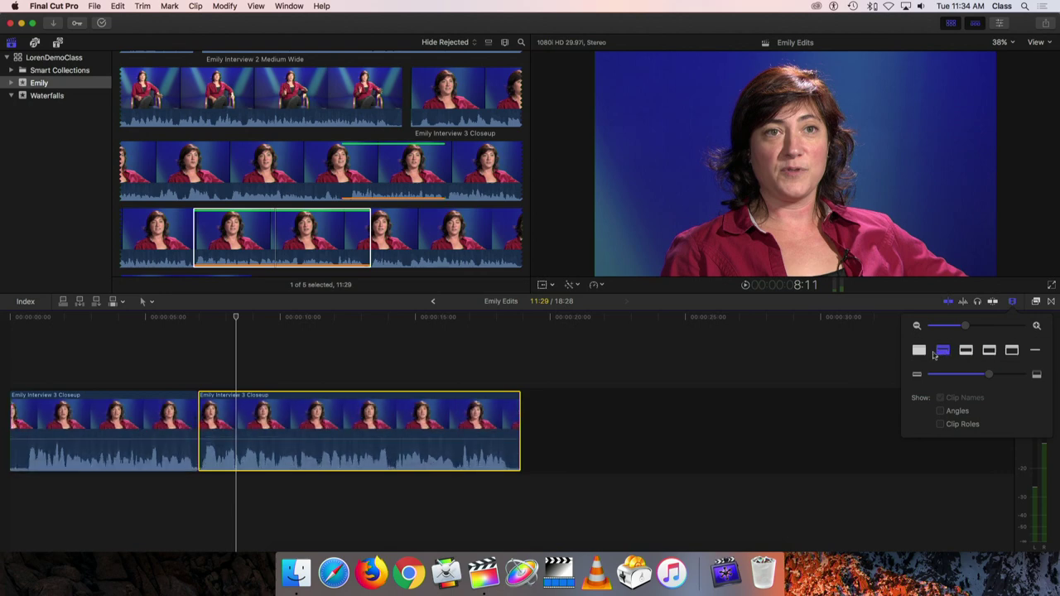
- Set the timeline clips to display filmstrips only and close the clip appearance settings
{"action": "left_click", "coordinate": [920, 351]}
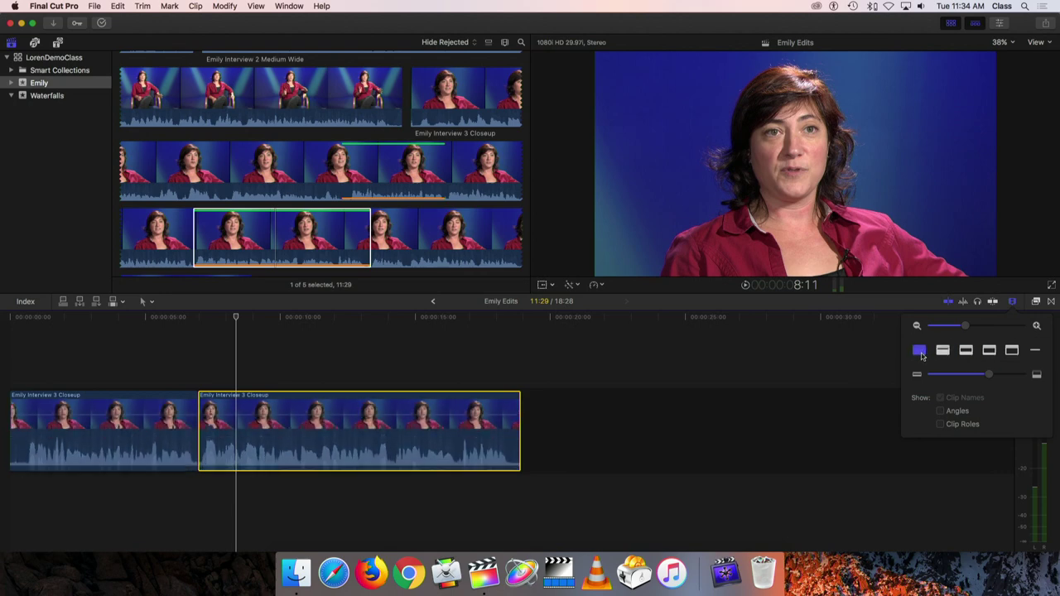
{"action": "left_click", "coordinate": [1012, 352]}
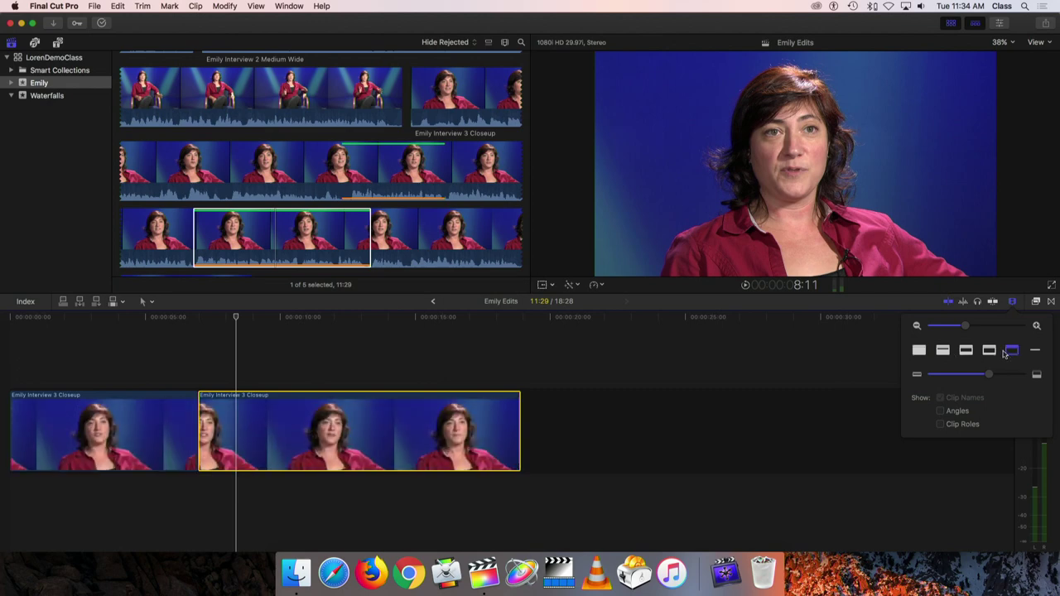
{"action": "left_click", "coordinate": [1014, 302]}
{"action": "left_click", "coordinate": [1014, 302]}
{"action": "left_click", "coordinate": [1014, 302]}
{"action": "left_click", "coordinate": [1014, 302]}
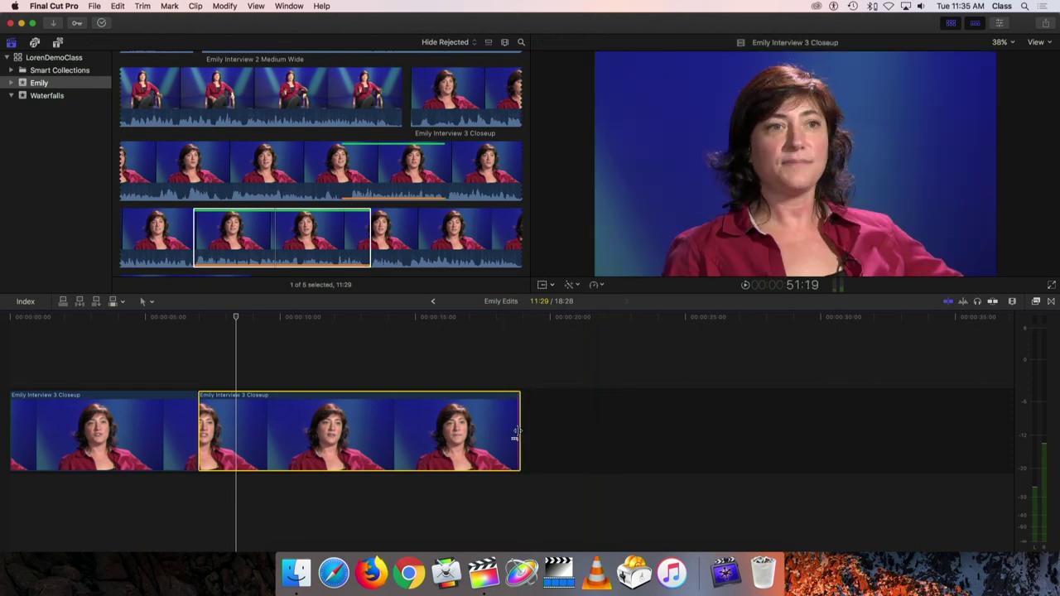
- Add the selected favorite range of Emily Interview 3 Closeup to the end of the timeline two more times
{"action": "scroll", "coordinate": [358, 420], "scroll_direction": "left", "scroll_amount": 1}
{"action": "scroll", "coordinate": [357, 420], "scroll_direction": "right", "scroll_amount": 1}
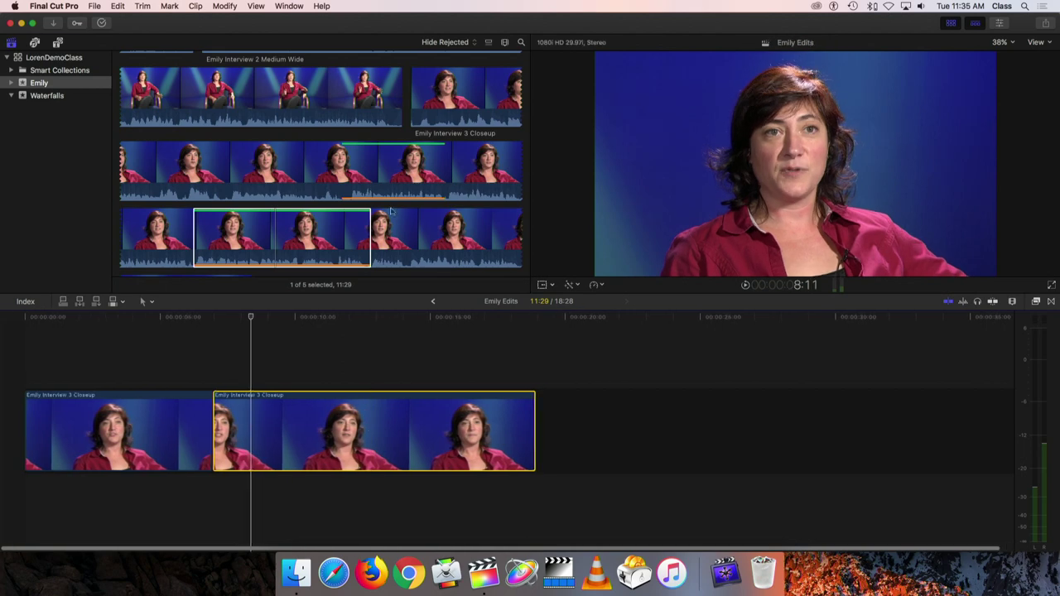
{"action": "left_click_drag", "start_coordinate": [217, 427], "coordinate": [659, 429]}
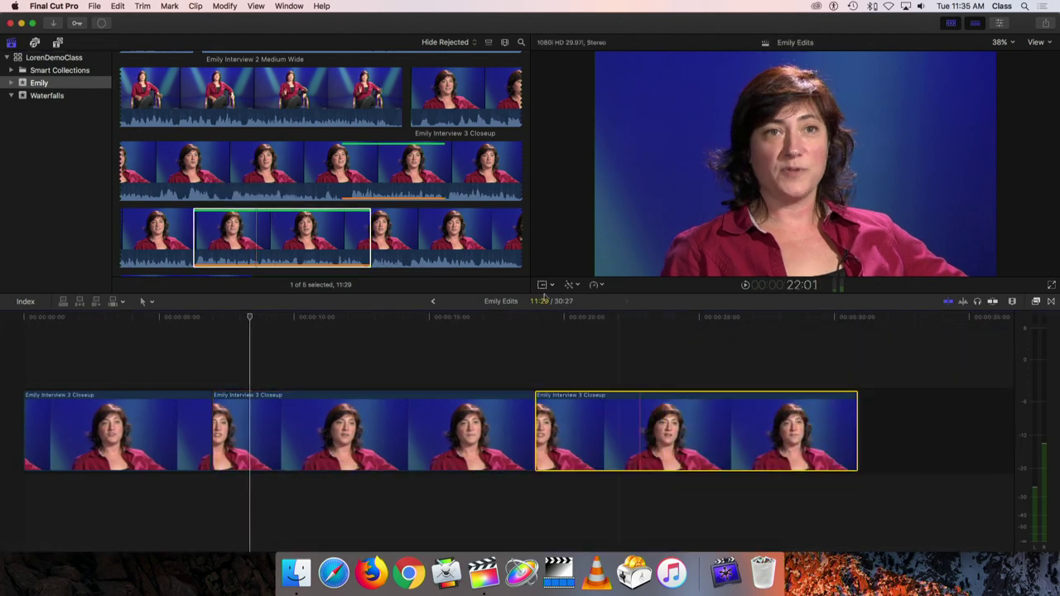
{"action": "left_click_drag", "start_coordinate": [269, 225], "coordinate": [892, 418]}
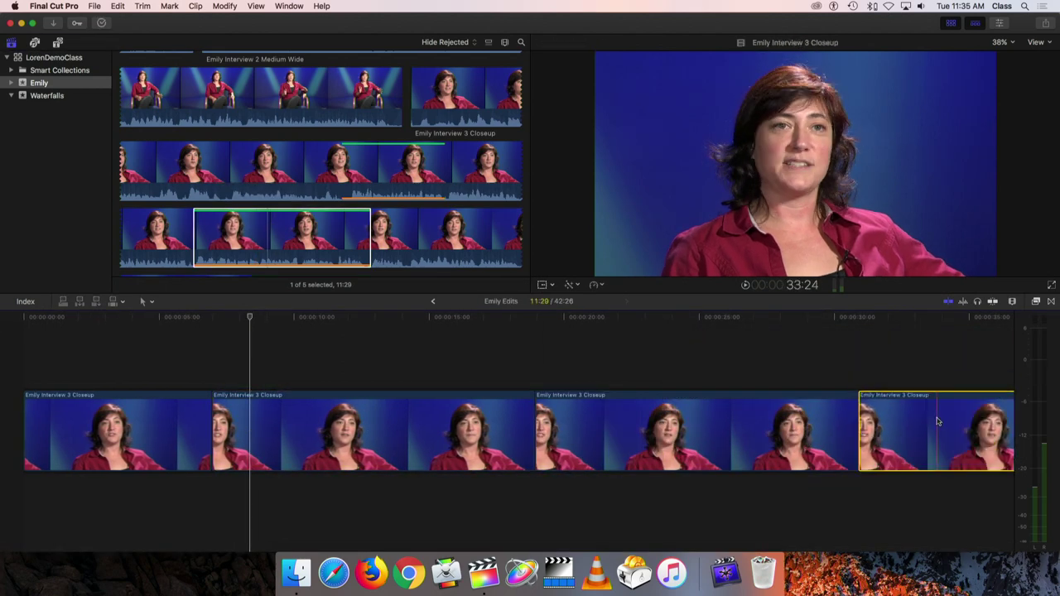
- Look over the lengthened timeline from its early clips to the empty area past the last clip
{"action": "scroll", "coordinate": [886, 423], "scroll_direction": "right", "scroll_amount": 5}
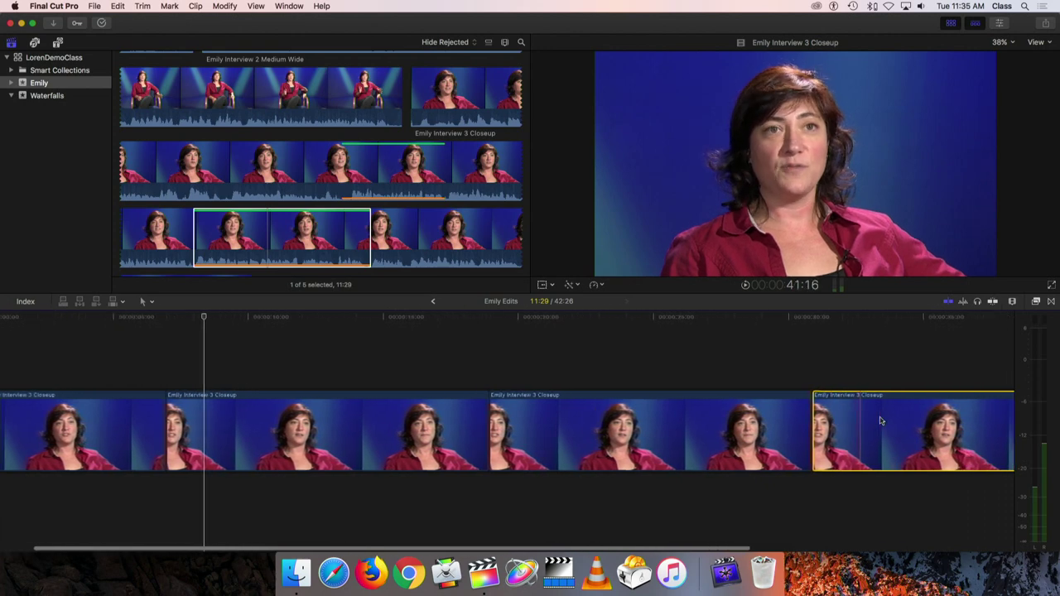
{"action": "scroll", "coordinate": [868, 421], "scroll_direction": "right", "scroll_amount": 5}
{"action": "scroll", "coordinate": [870, 424], "scroll_direction": "left", "scroll_amount": 7}
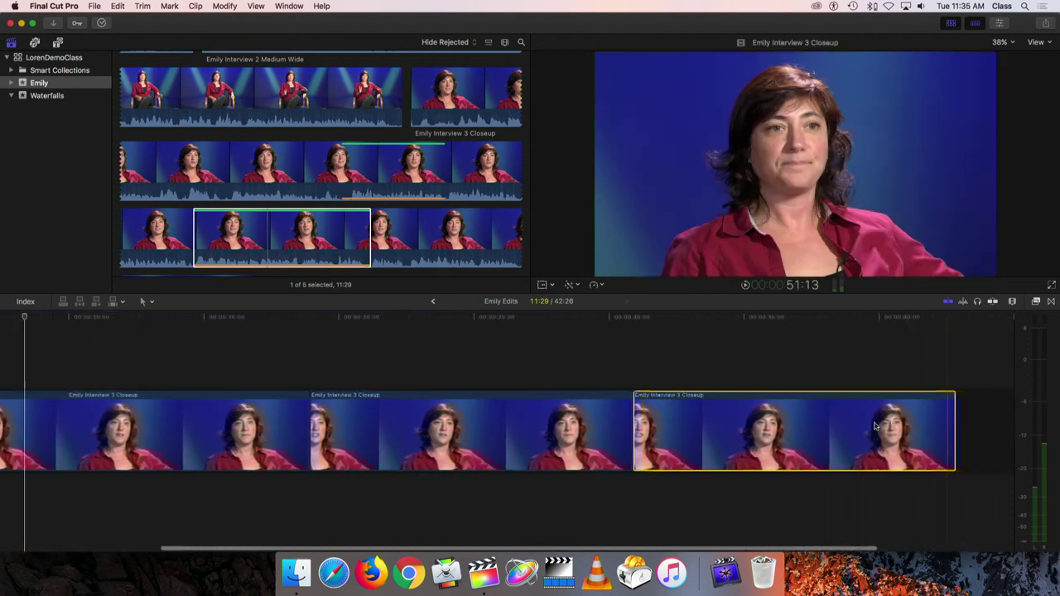
{"action": "scroll", "coordinate": [870, 428], "scroll_direction": "left", "scroll_amount": 2}
{"action": "scroll", "coordinate": [865, 431], "scroll_direction": "right", "scroll_amount": 11}
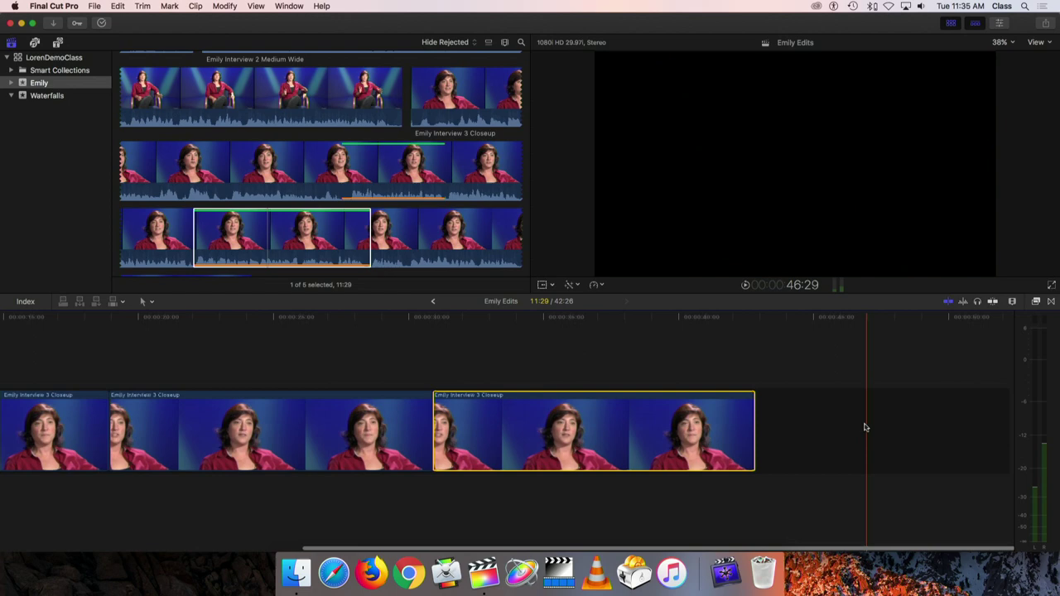
{"action": "scroll", "coordinate": [878, 439], "scroll_direction": "left", "scroll_amount": 2}
{"action": "scroll", "coordinate": [887, 447], "scroll_direction": "left", "scroll_amount": 1}
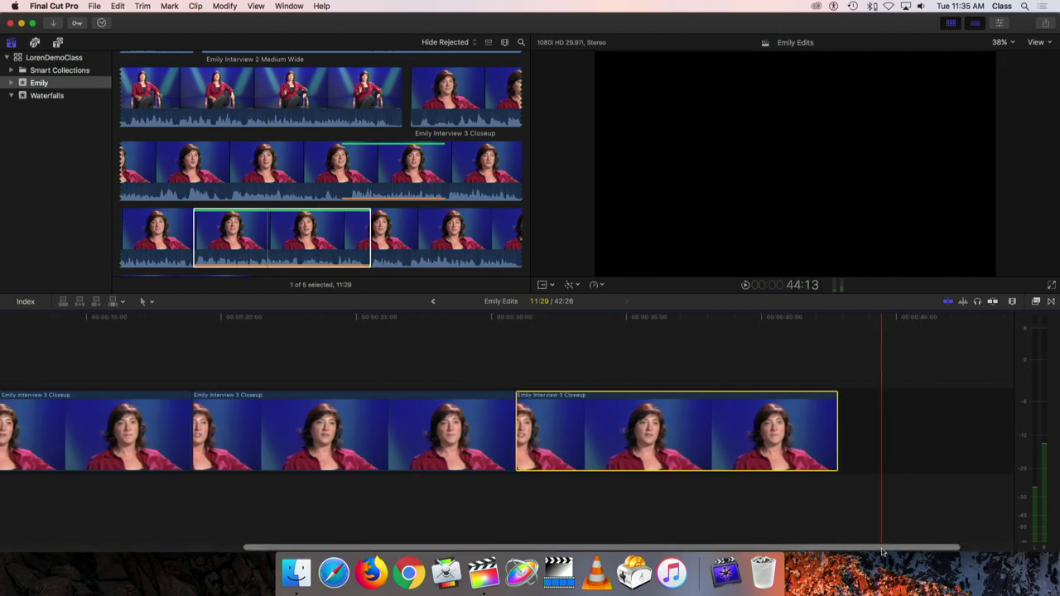
{"action": "scroll", "coordinate": [883, 551], "scroll_direction": "right", "scroll_amount": 1}
{"action": "scroll", "coordinate": [878, 549], "scroll_direction": "left", "scroll_amount": 6}
{"action": "scroll", "coordinate": [866, 542], "scroll_direction": "right", "scroll_amount": 4}
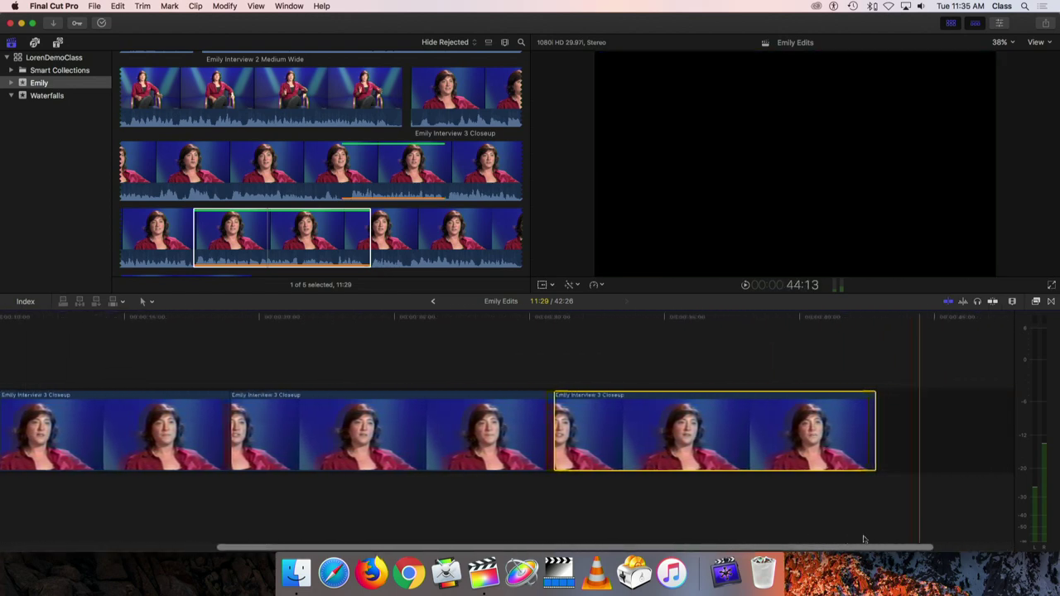
{"action": "scroll", "coordinate": [864, 539], "scroll_direction": "left", "scroll_amount": 5}
{"action": "scroll", "coordinate": [744, 351], "scroll_direction": "right", "scroll_amount": 5}
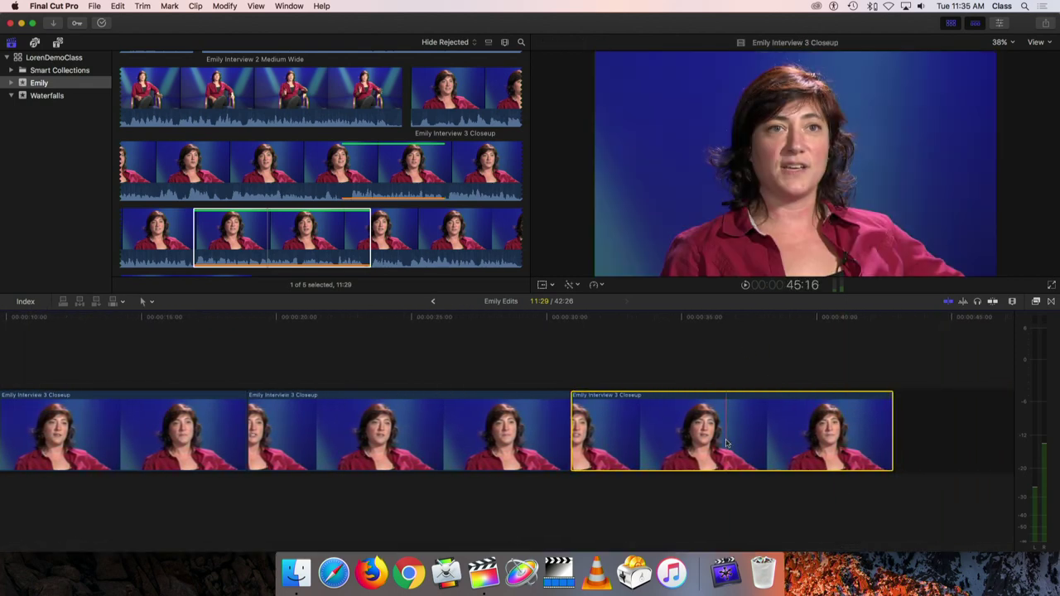
- Delete the two extra Emily Interview 3 Closeup clips from the end of the timeline
{"action": "key", "text": "Delete"}
{"action": "left_click", "coordinate": [547, 427]}
{"action": "key", "text": "Delete"}
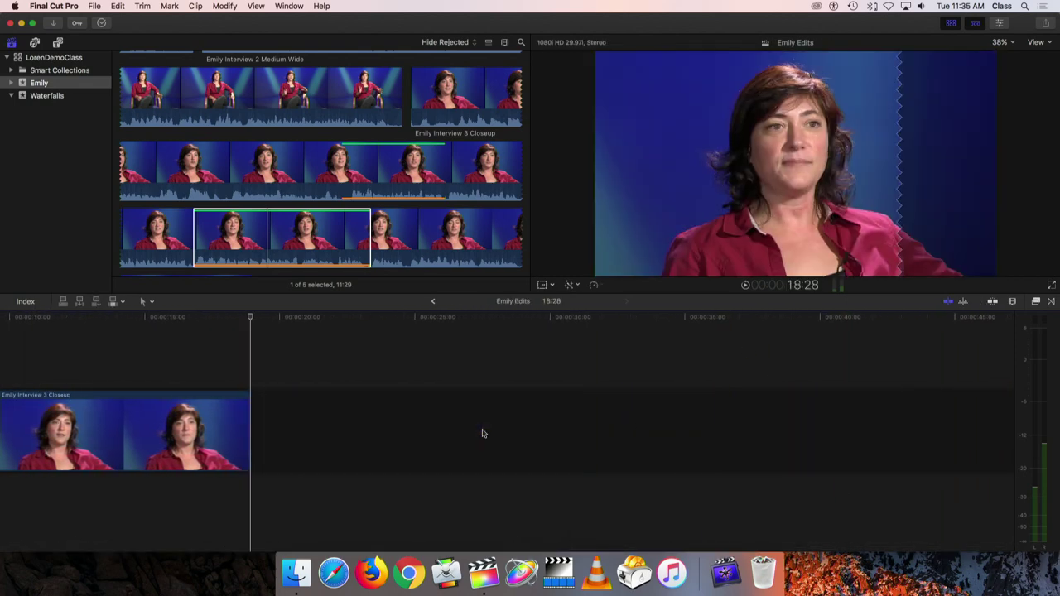
{"action": "scroll", "coordinate": [480, 435], "scroll_direction": "left", "scroll_amount": 4}
{"action": "scroll", "coordinate": [481, 436], "scroll_direction": "left", "scroll_amount": 5}
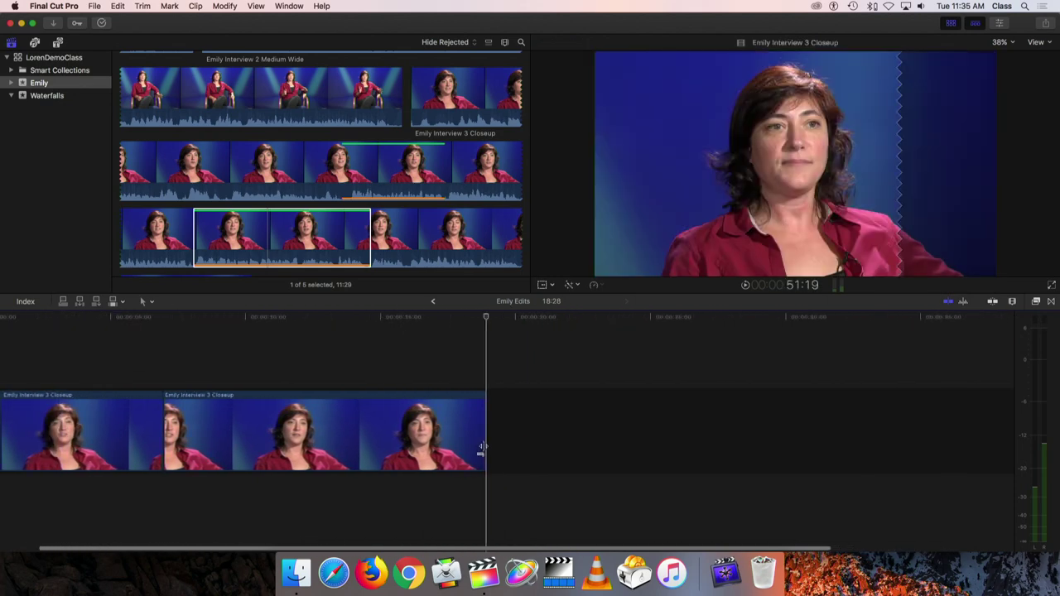
- Select the second timeline clip, play across the cut between the two clips, and park the playhead midway through the second clip
{"action": "left_click", "coordinate": [173, 423]}
{"action": "left_click", "coordinate": [263, 398]}
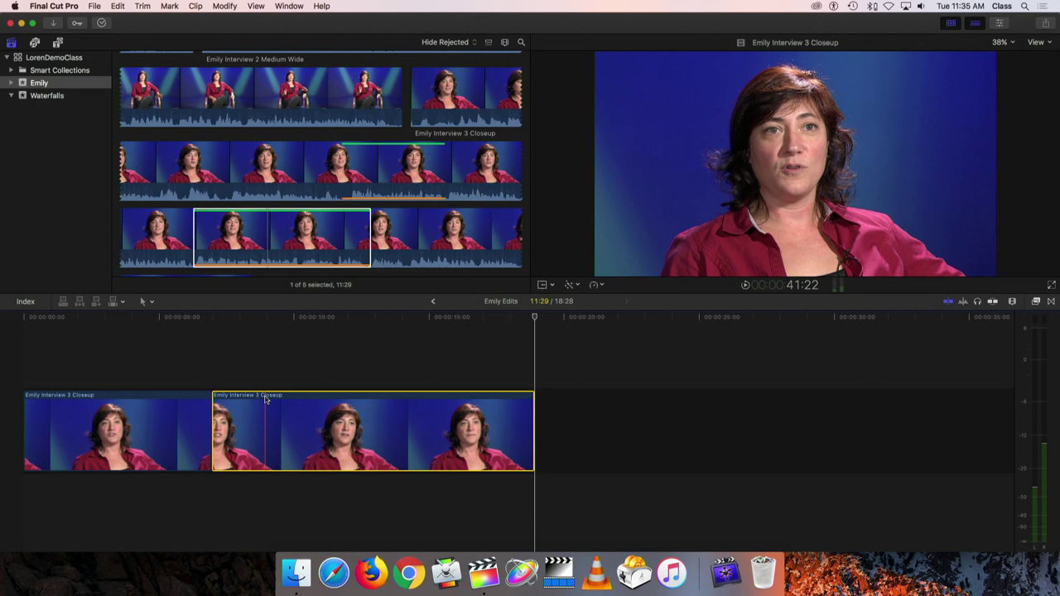
{"action": "left_click_drag", "start_coordinate": [205, 319], "coordinate": [149, 323]}
{"action": "key", "text": "space"}
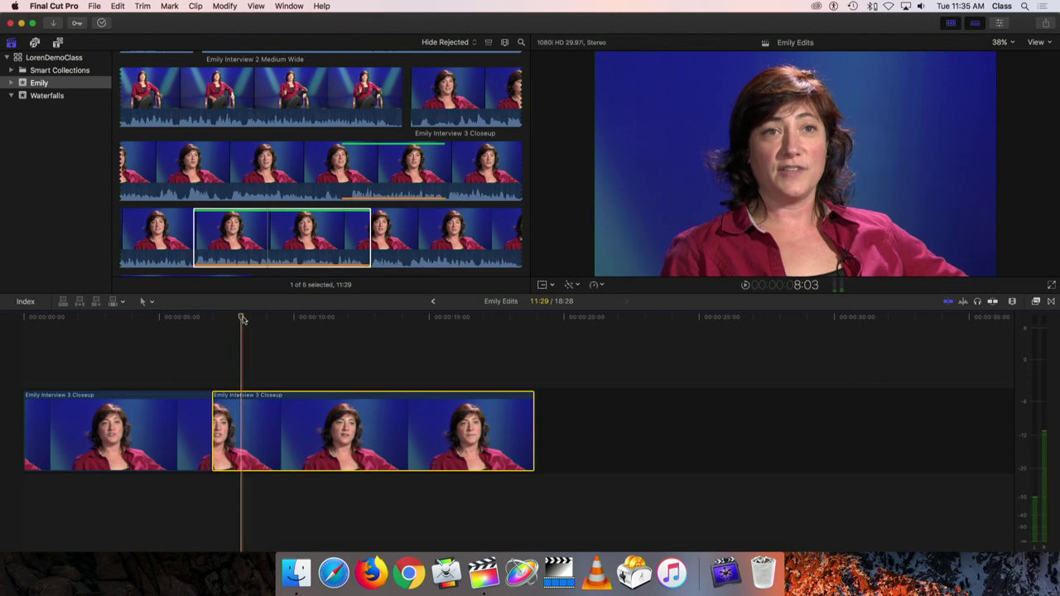
{"action": "left_click", "coordinate": [366, 318]}
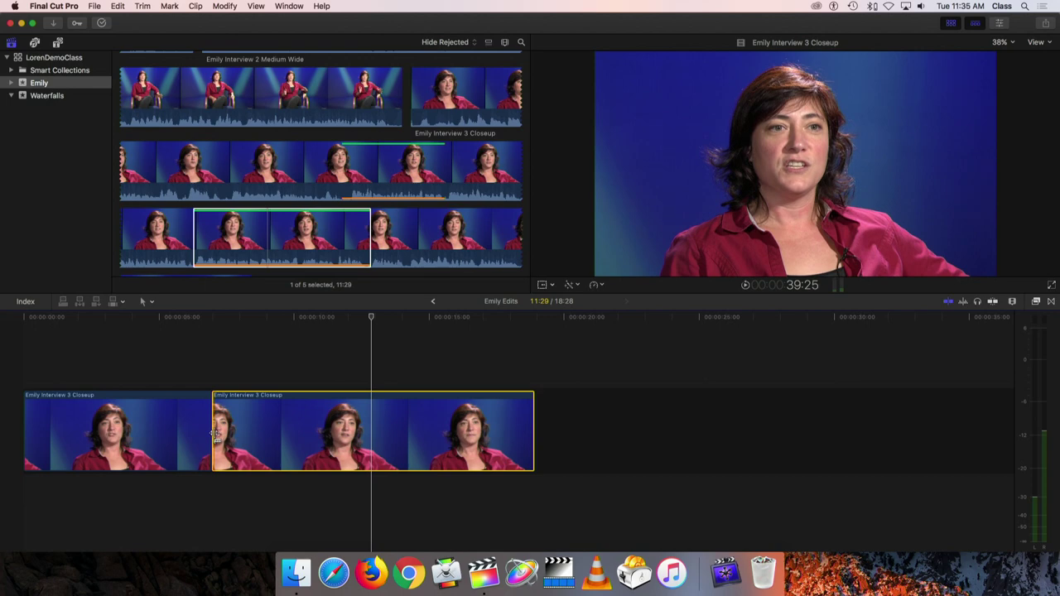
- Try trimming the second clip's start inward and outward at the cut, and undo the trims
{"action": "left_click_drag", "start_coordinate": [214, 433], "coordinate": [213, 434]}
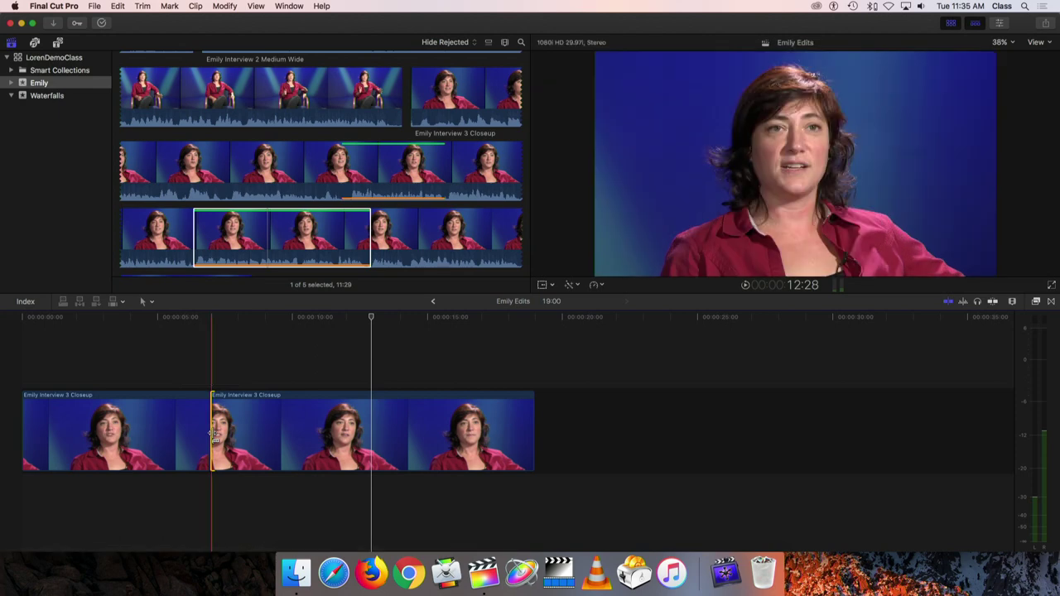
{"action": "key", "text": "shift+f"}
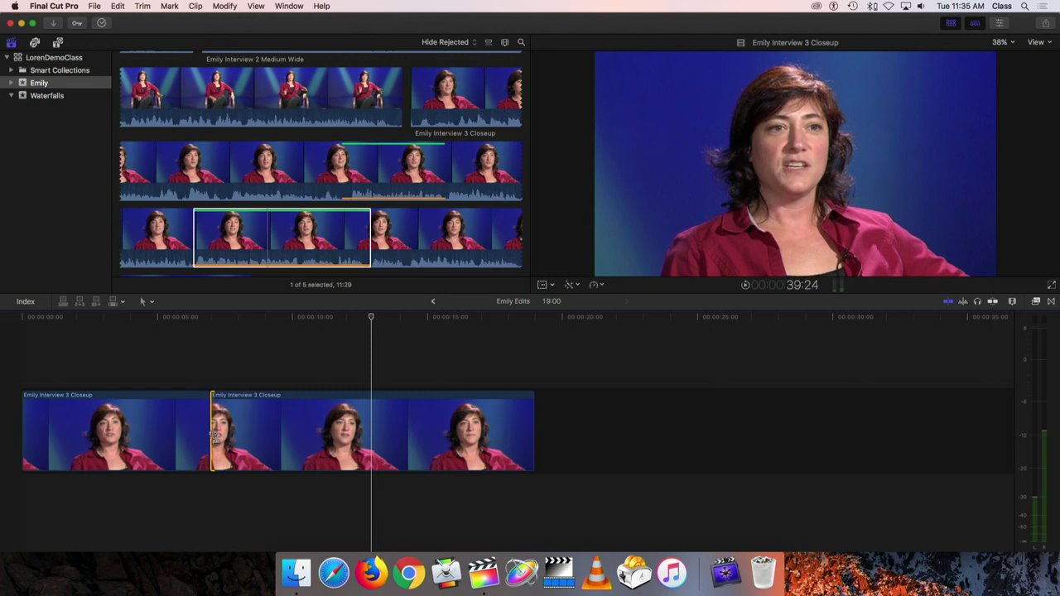
{"action": "left_click_drag", "start_coordinate": [212, 437], "coordinate": [290, 435]}
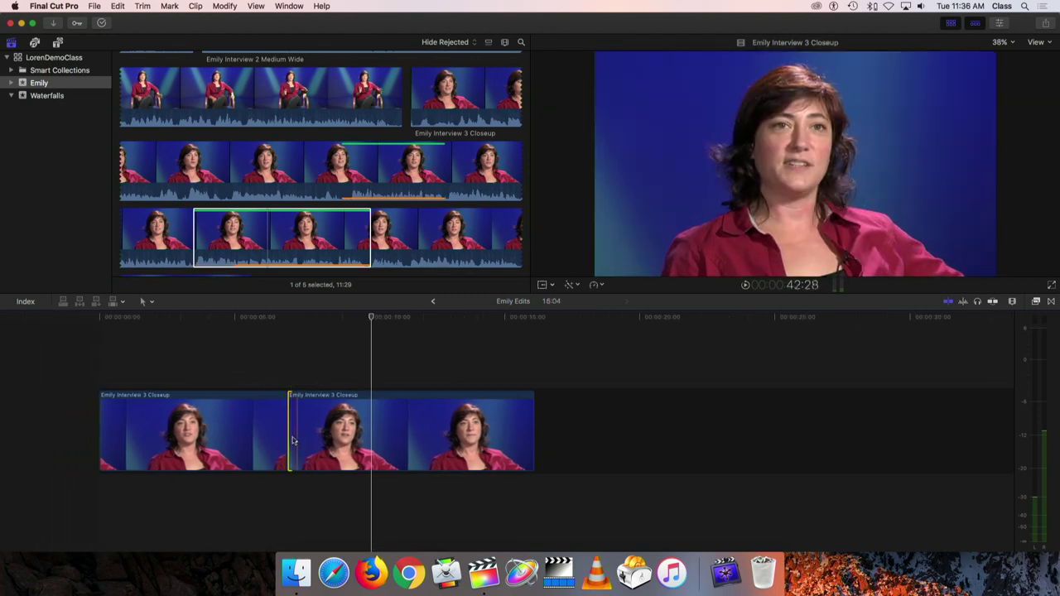
{"action": "left_click_drag", "start_coordinate": [290, 429], "coordinate": [163, 425]}
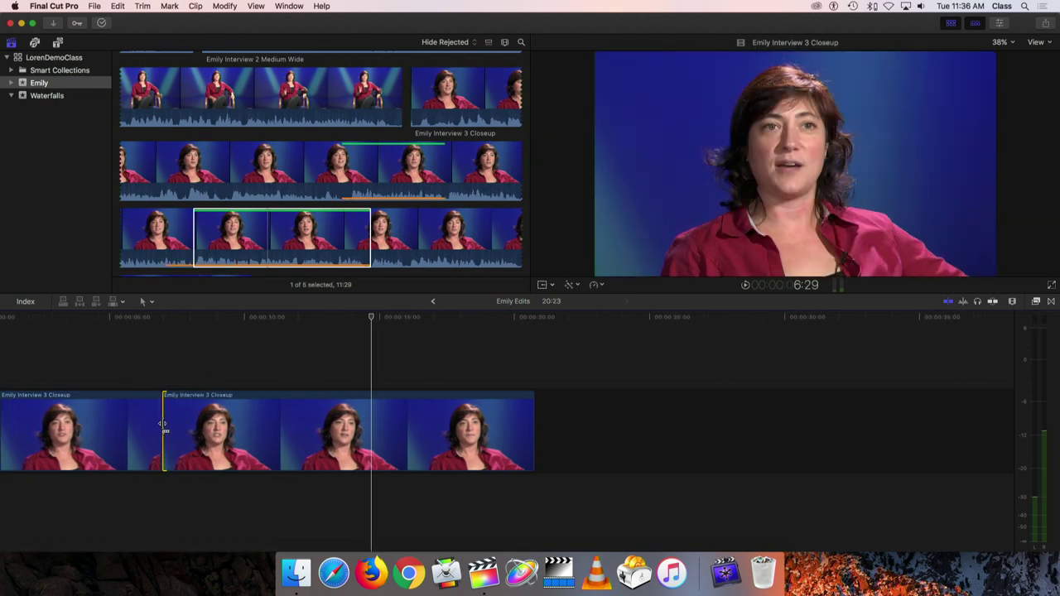
{"action": "left_click", "coordinate": [252, 403]}
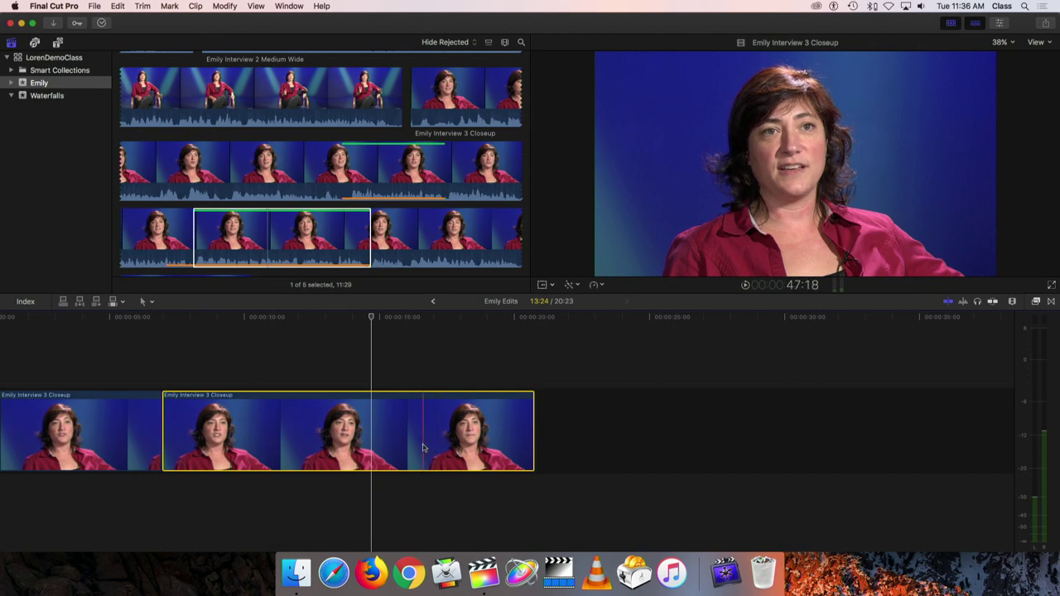
{"action": "key", "text": "super+z"}
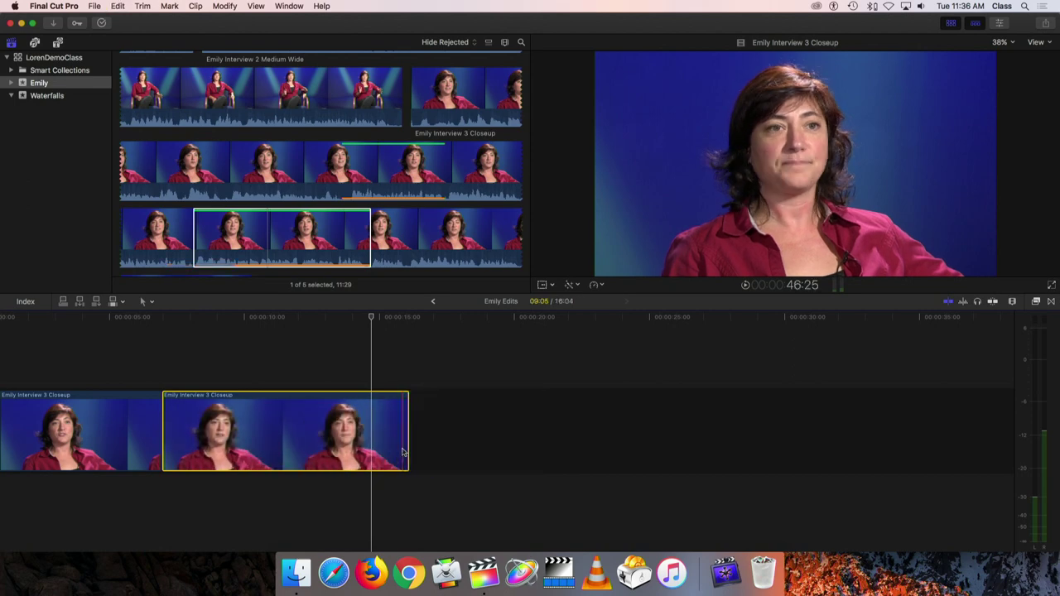
{"action": "key", "text": "super+z"}
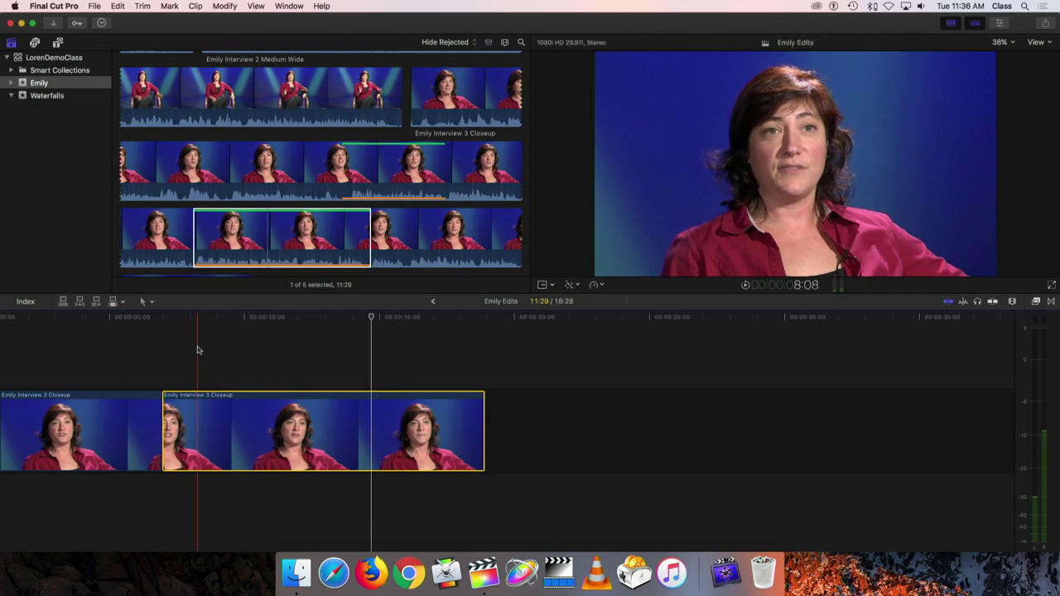
- Play the timeline from about 5:00 across the cut and stop within the second clip
{"action": "left_click", "coordinate": [112, 319]}
{"action": "key", "text": "space"}
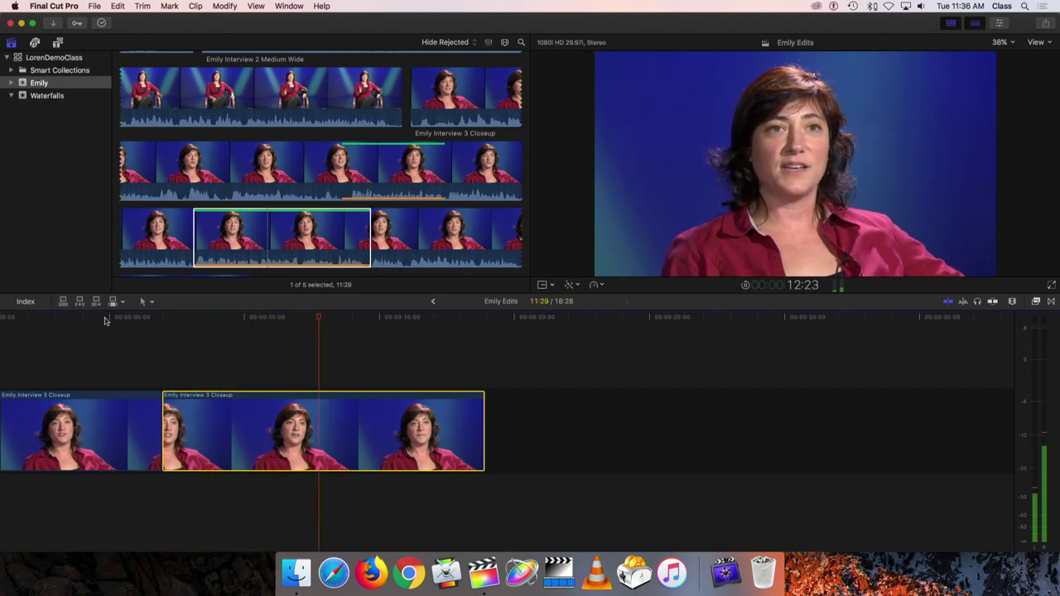
{"action": "left_click", "coordinate": [122, 344]}
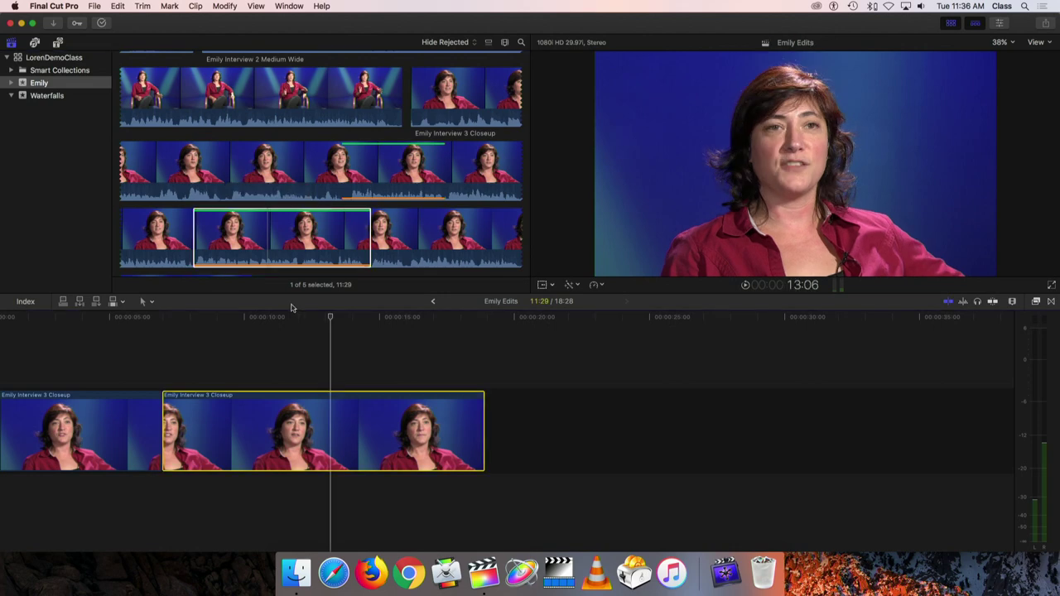
- Set the browser filmstrips to 2 seconds per thumbnail, keeping waveforms displayed
{"action": "left_click", "coordinate": [468, 129]}
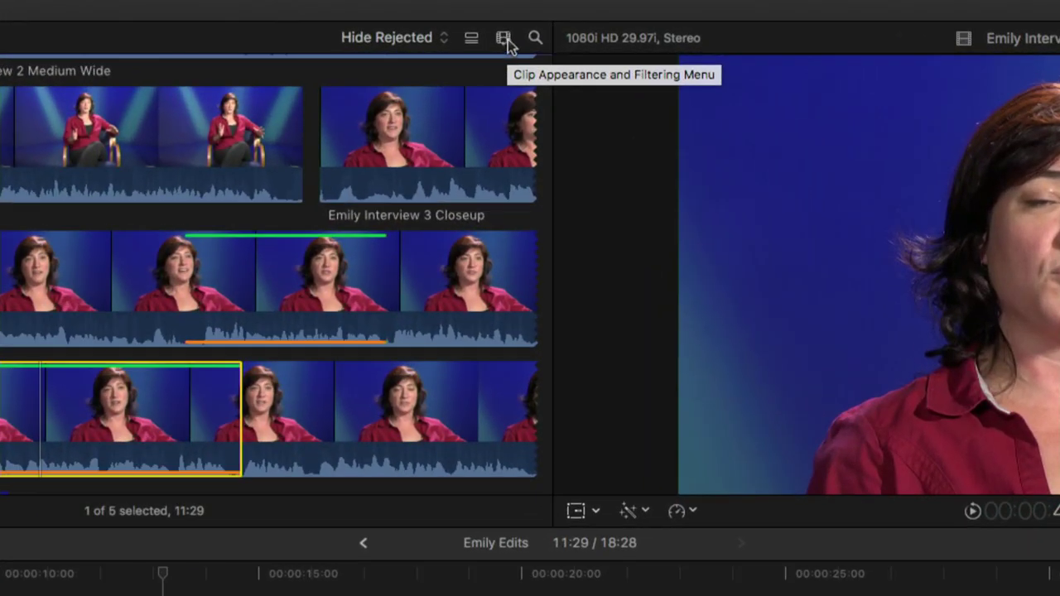
{"action": "left_click", "coordinate": [503, 42]}
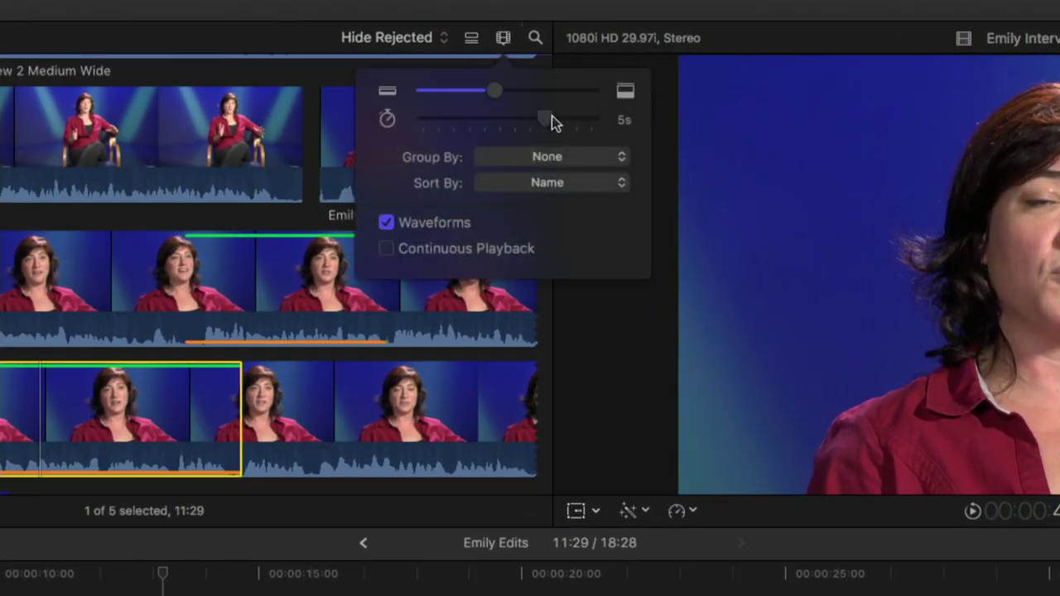
{"action": "left_click_drag", "start_coordinate": [552, 116], "coordinate": [558, 116]}
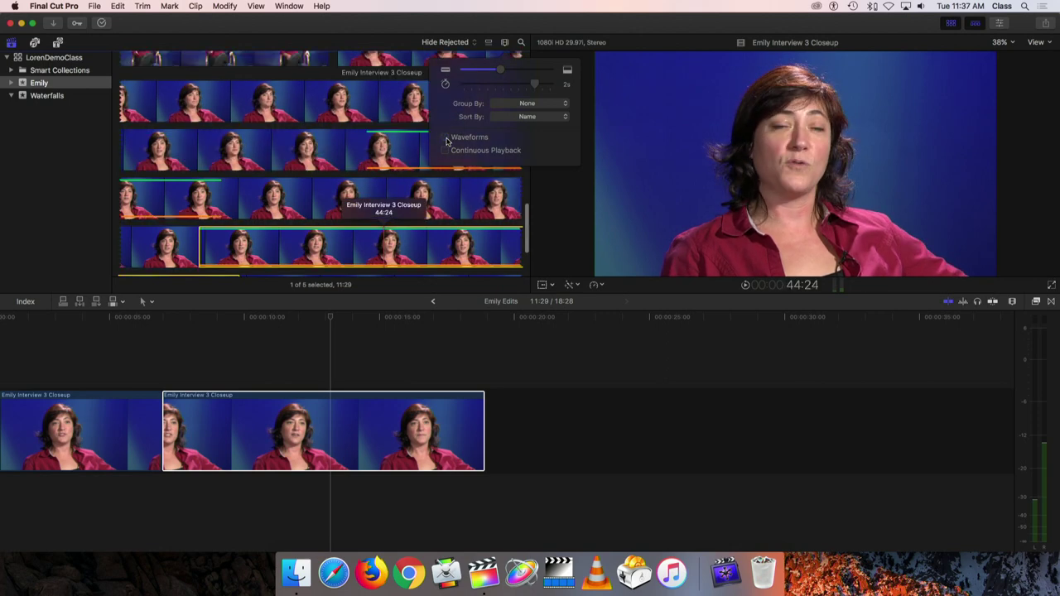
{"action": "scroll", "coordinate": [370, 184], "scroll_direction": "up", "scroll_amount": 2}
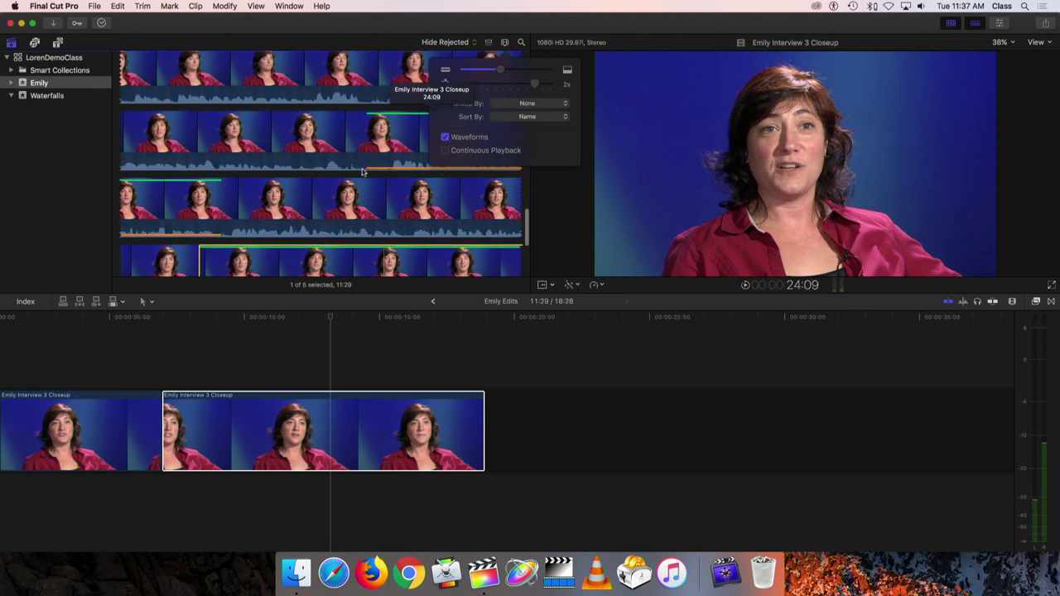
{"action": "scroll", "coordinate": [372, 209], "scroll_direction": "down", "scroll_amount": 5}
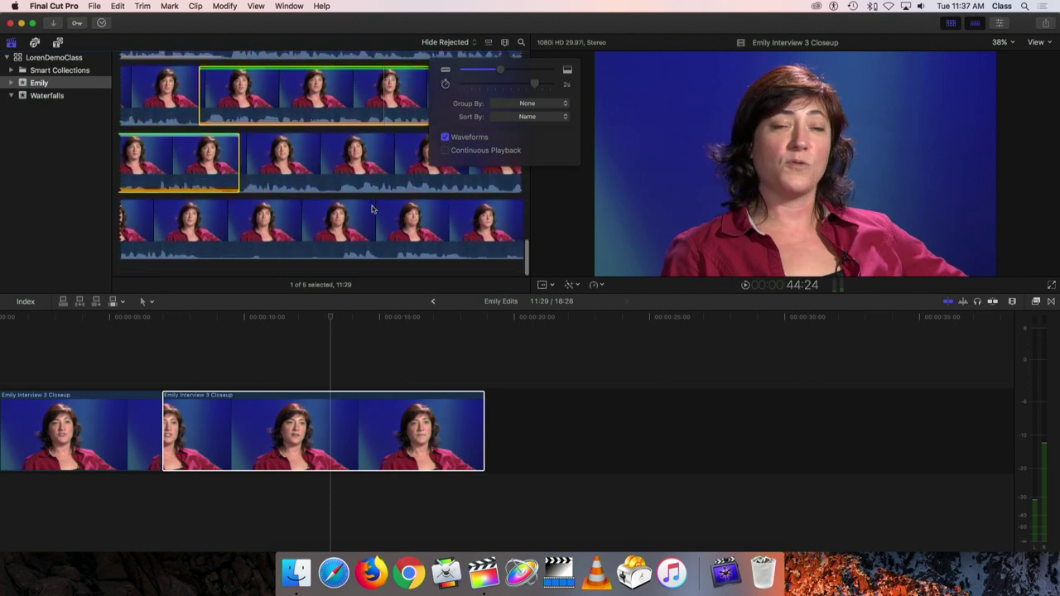
- Favorite the range from 54:08 to about 58:28 in Emily Interview 3 Closeup and add it to the end of the timeline
{"action": "left_click", "coordinate": [333, 252]}
{"action": "left_click_drag", "start_coordinate": [334, 249], "coordinate": [390, 242]}
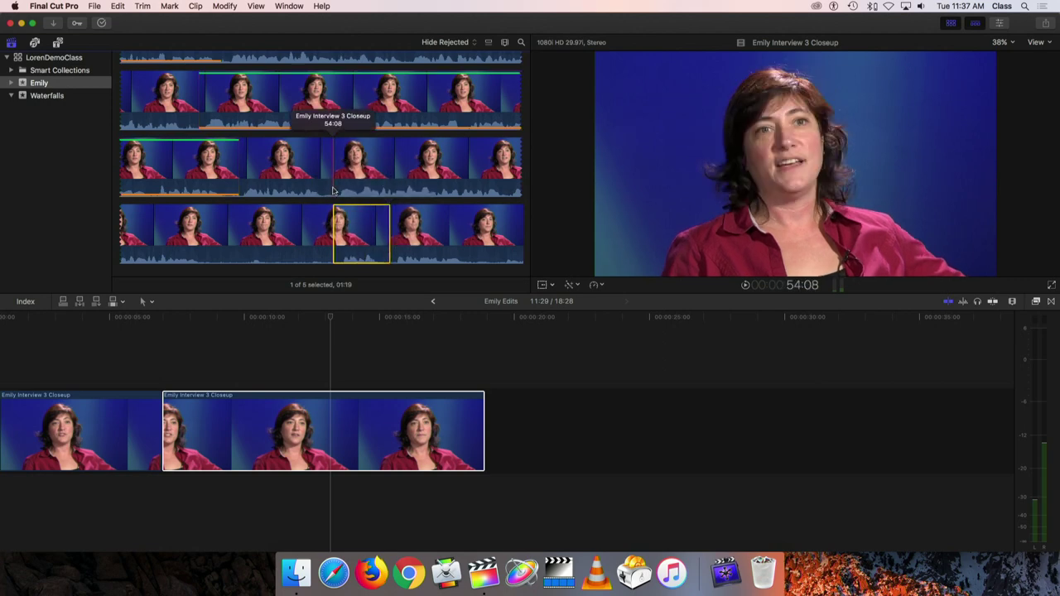
{"action": "key", "text": "i"}
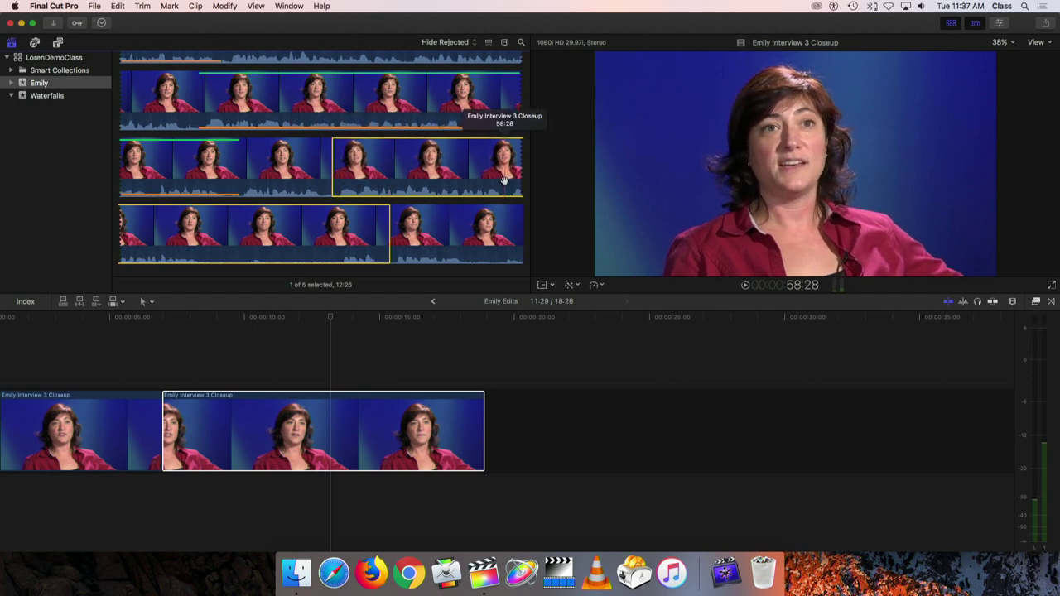
{"action": "key", "text": "o"}
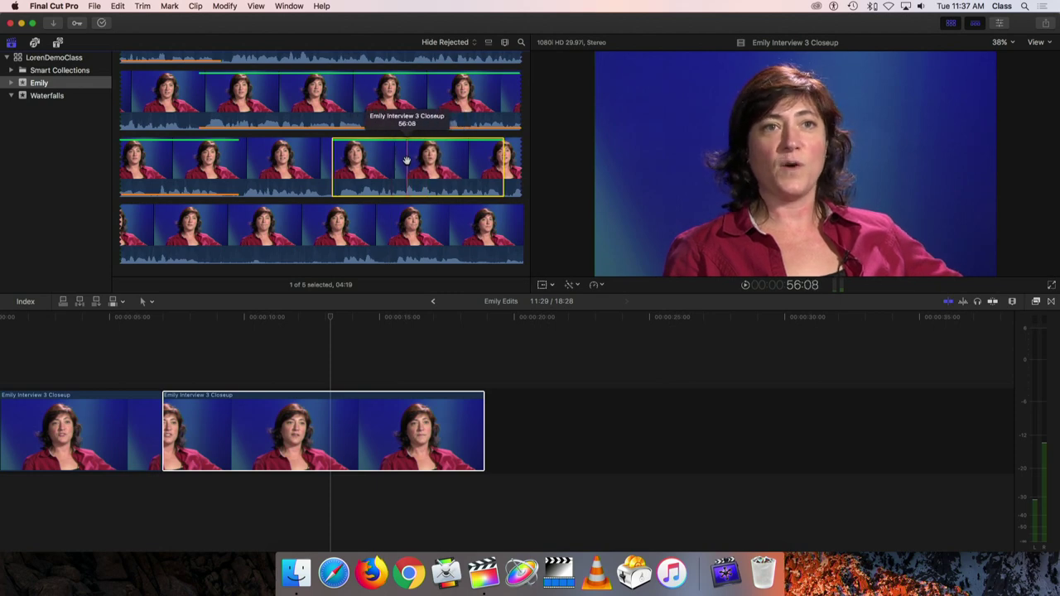
{"action": "left_click_drag", "start_coordinate": [407, 160], "coordinate": [559, 431]}
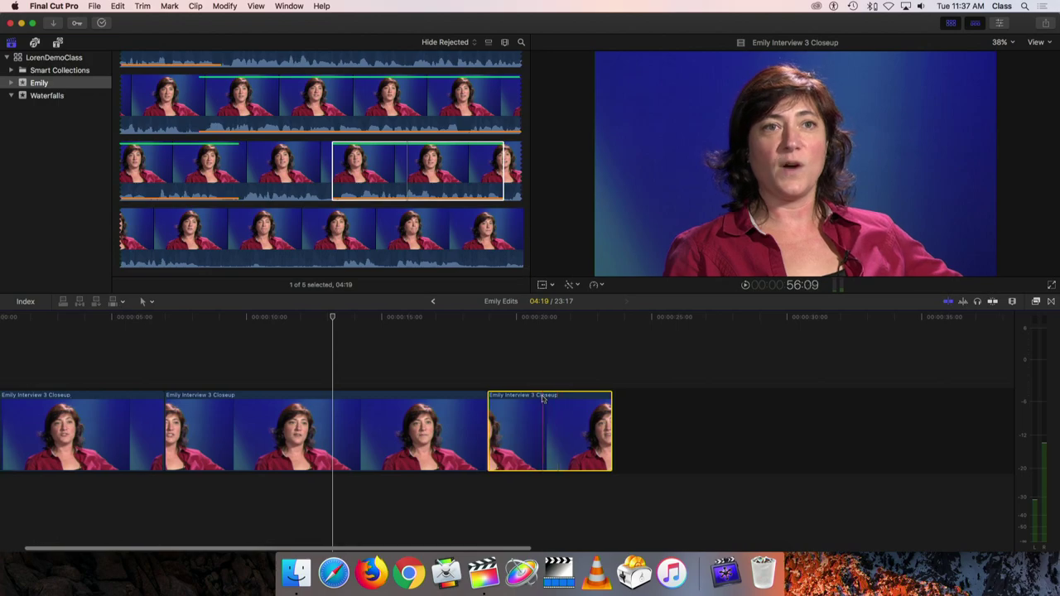